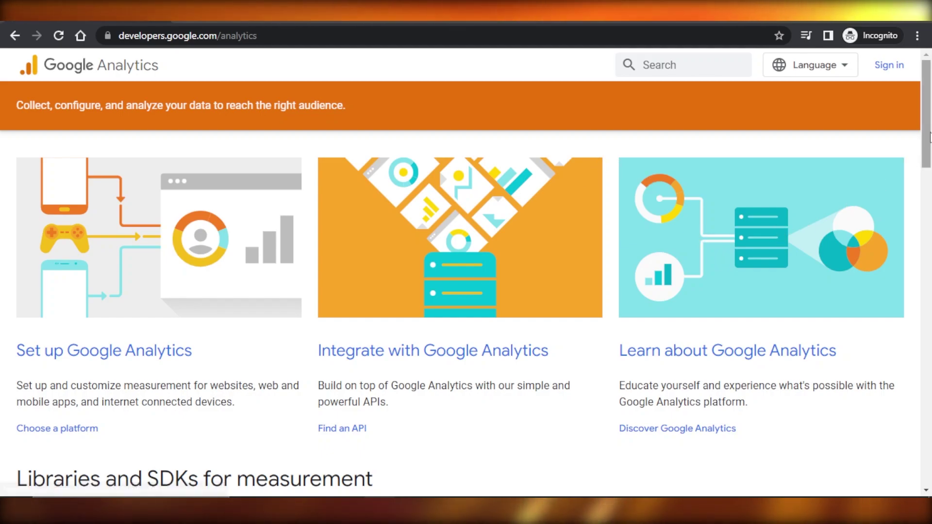
Switch to the Analytics Home window, which shows no website data received yet.
drag(929, 137, 930, 115)
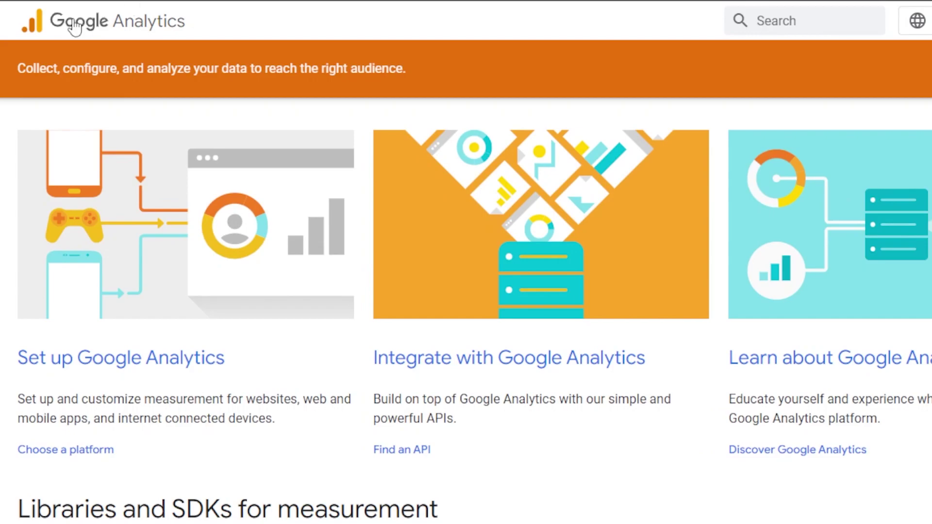
scroll(606, 257, down, 1)
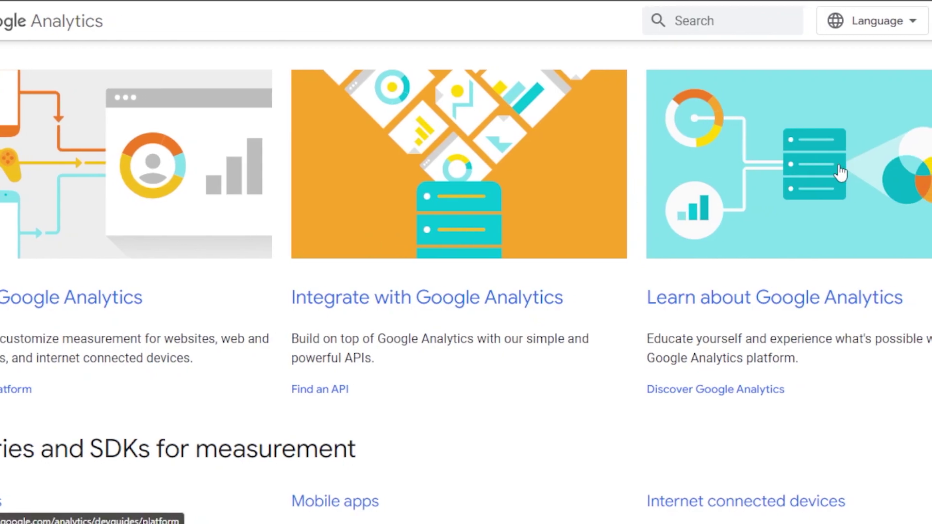
scroll(466, 281, down, 10)
scroll(466, 280, up, 8)
scroll(626, 62, up, 5)
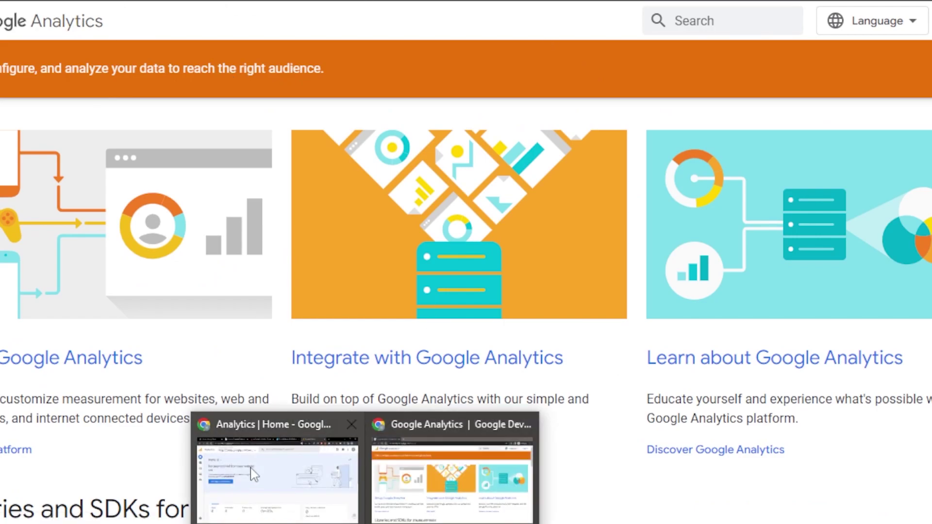
click(270, 467)
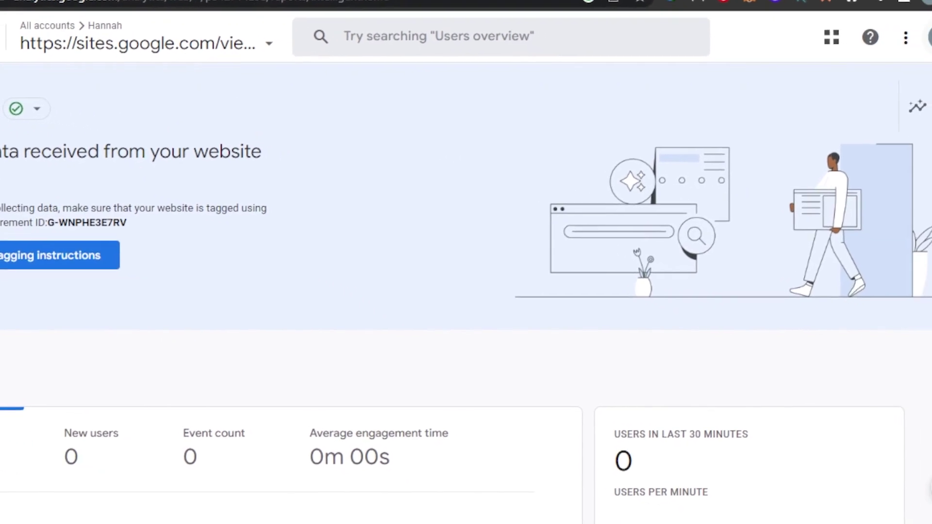
Check the signed-in Google account in the avatar menu and expand the left navigation.
click(912, 33)
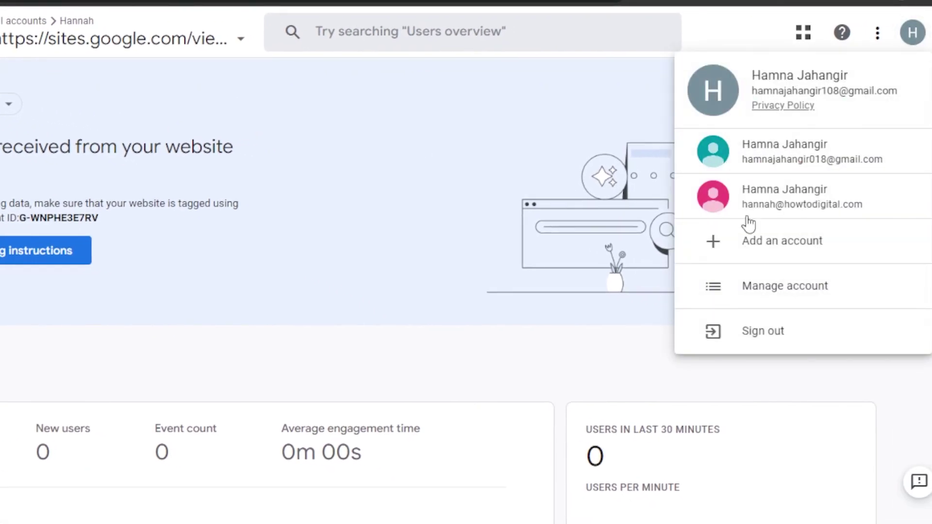
click(852, 453)
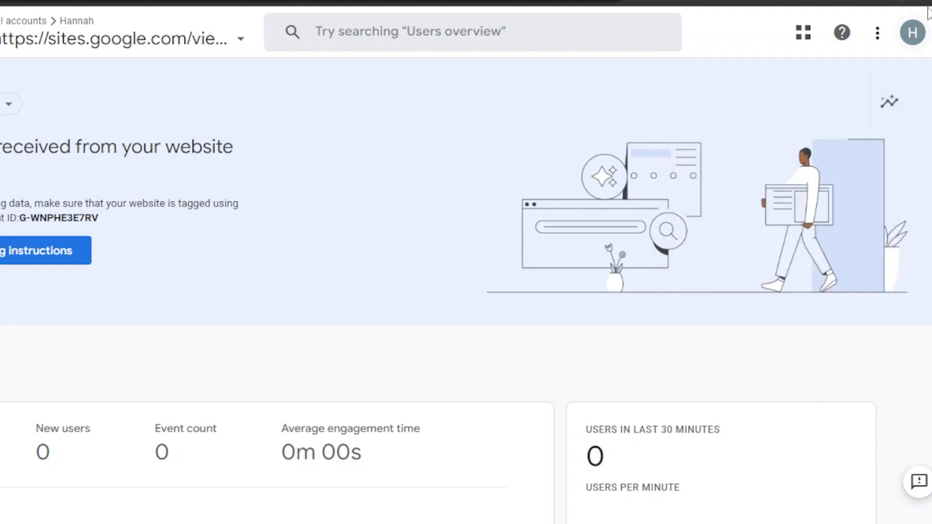
click(913, 33)
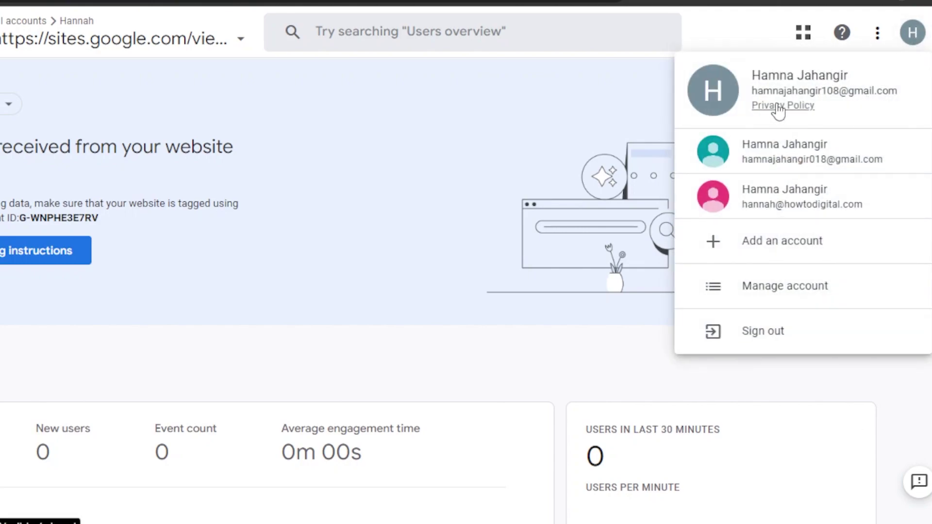
click(798, 433)
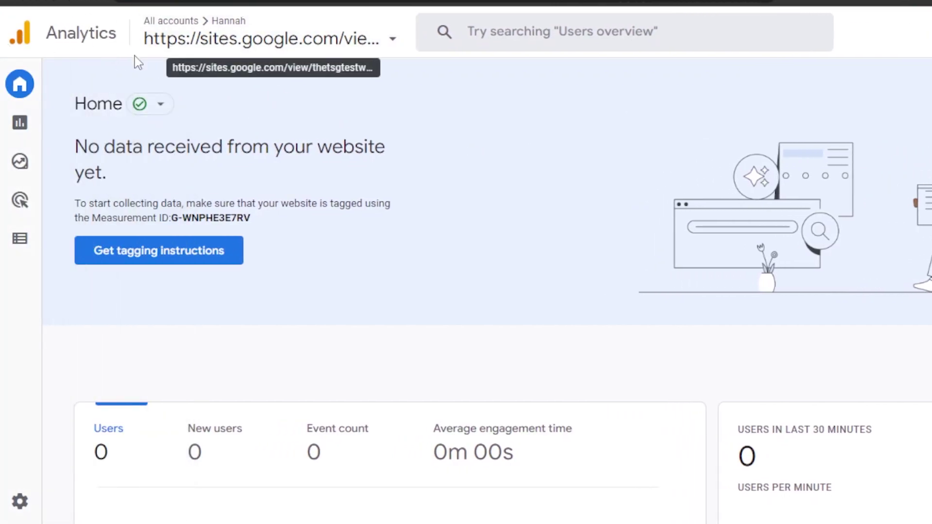
mouse_move(27, 94)
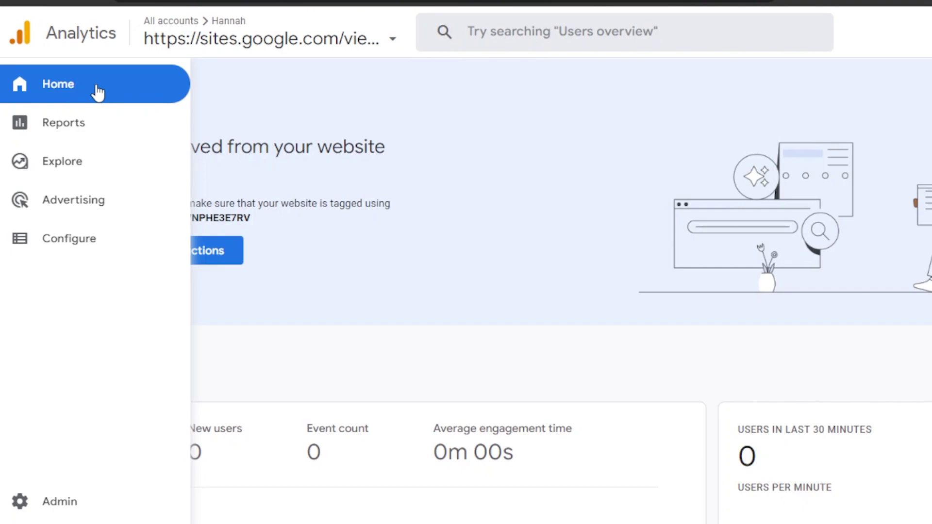
click(85, 124)
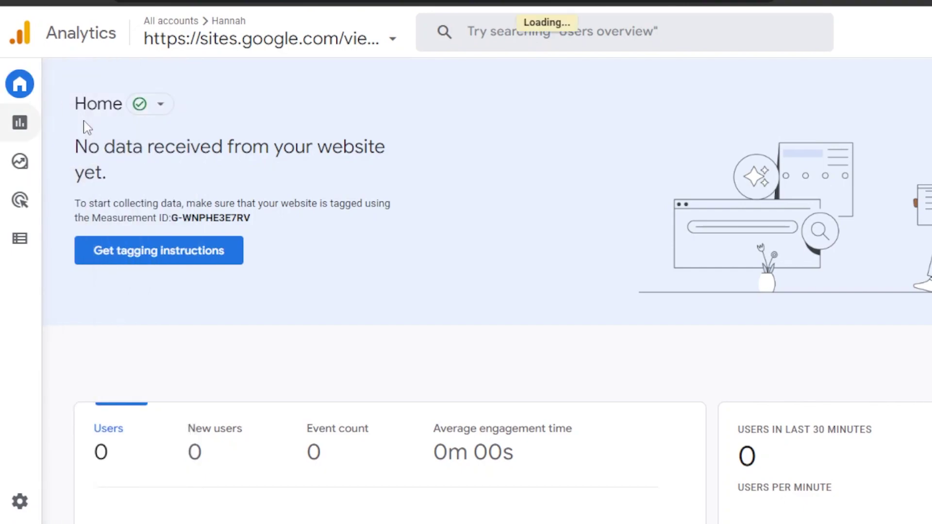
mouse_move(20, 170)
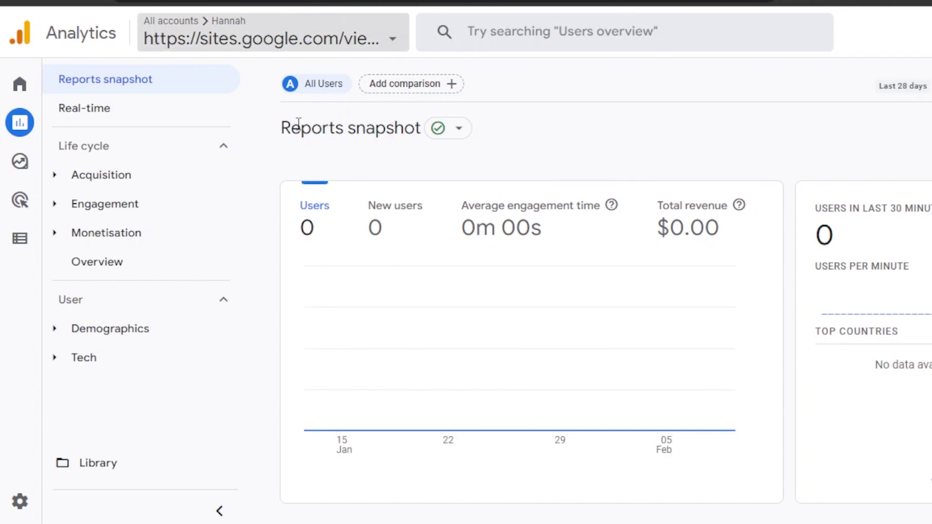
click(317, 42)
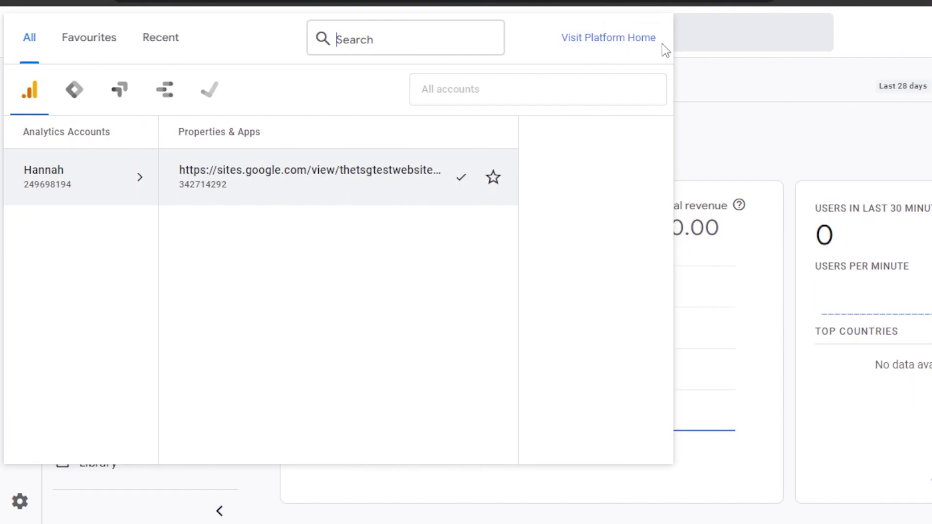
click(634, 39)
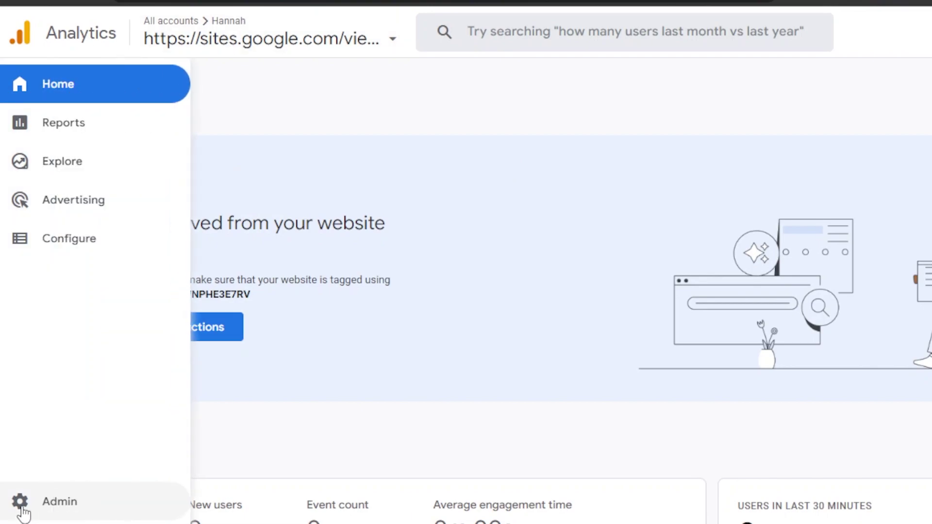
From Admin, start a new account with Create Account to reach the setup form.
click(20, 508)
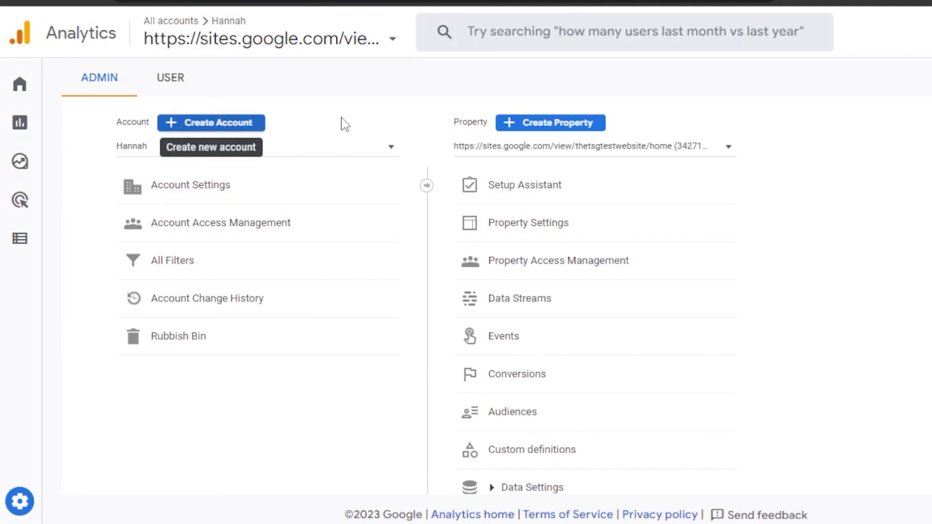
click(238, 126)
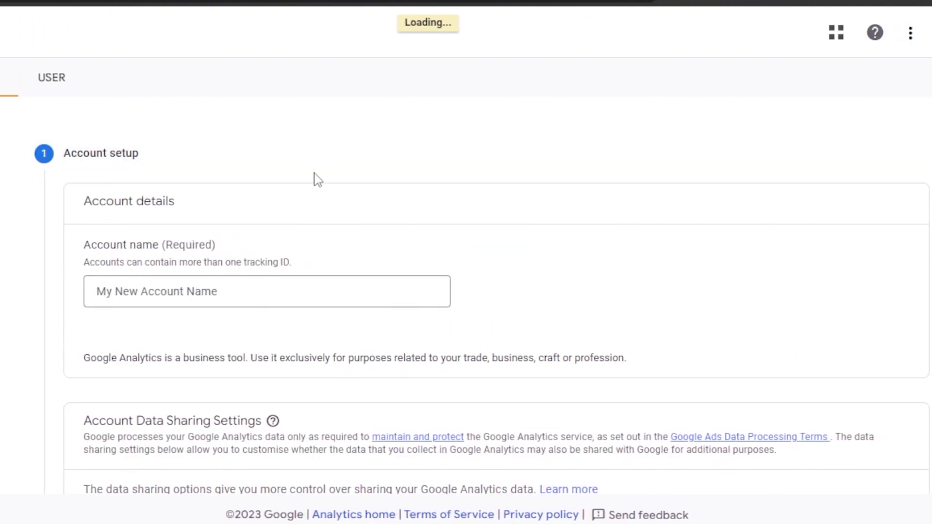
scroll(466, 291, down, 5)
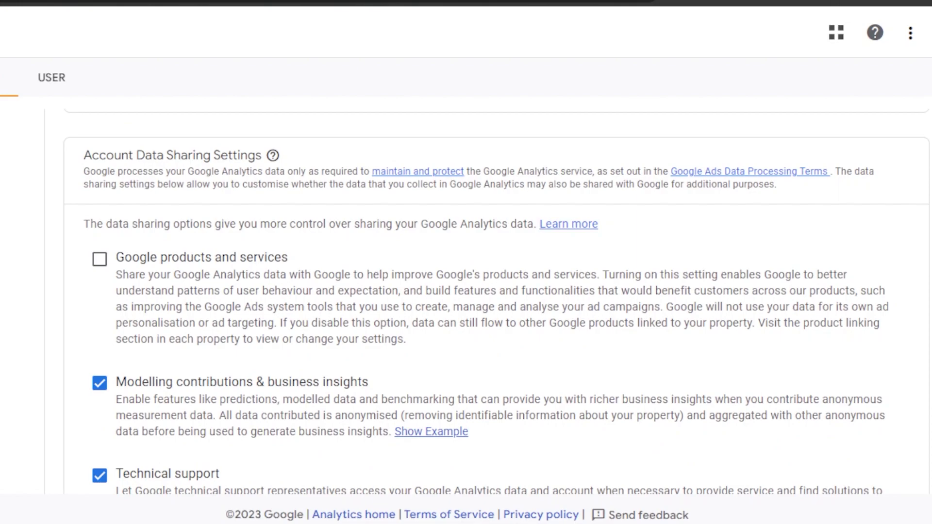
scroll(466, 291, up, 5)
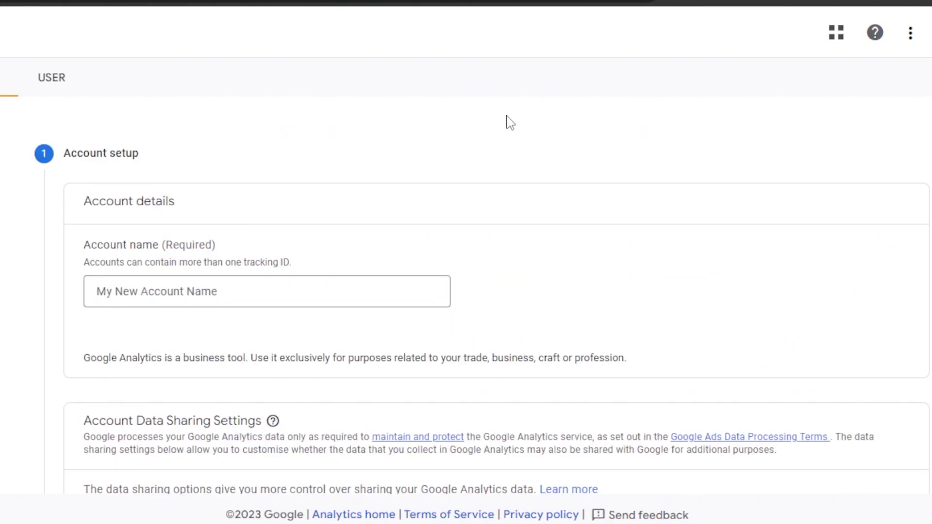
Fill the account name from autofill and enable sharing with Google products and services.
click(153, 294)
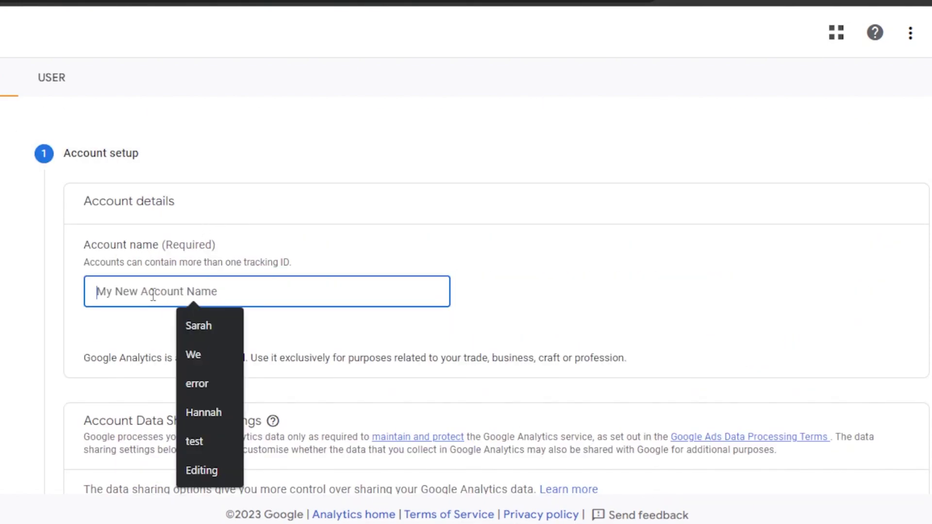
click(225, 325)
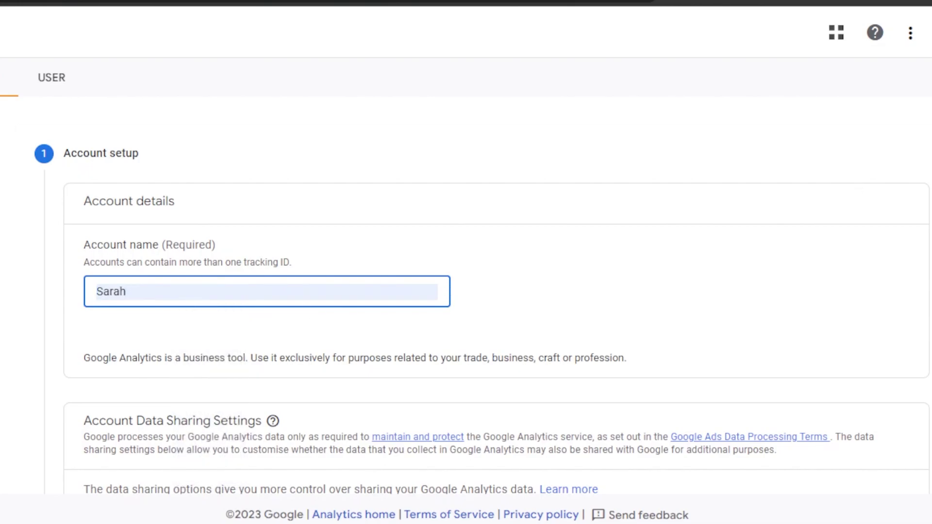
scroll(370, 261, down, 4)
scroll(370, 262, up, 4)
scroll(497, 310, down, 5)
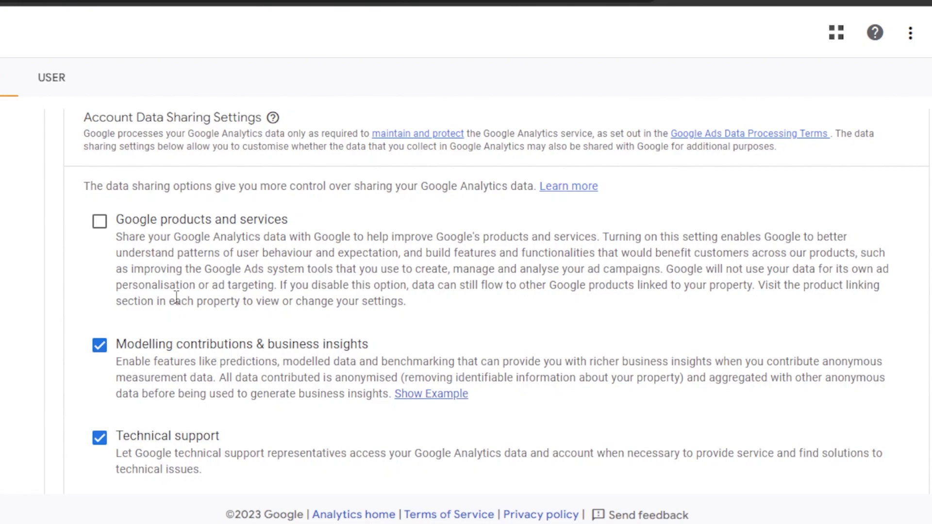
click(100, 222)
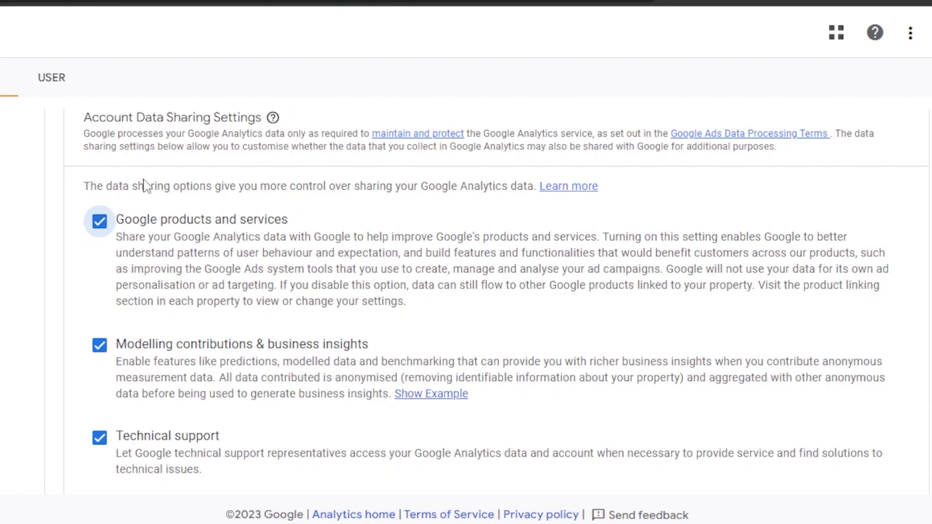
drag(106, 189, 630, 186)
click(629, 181)
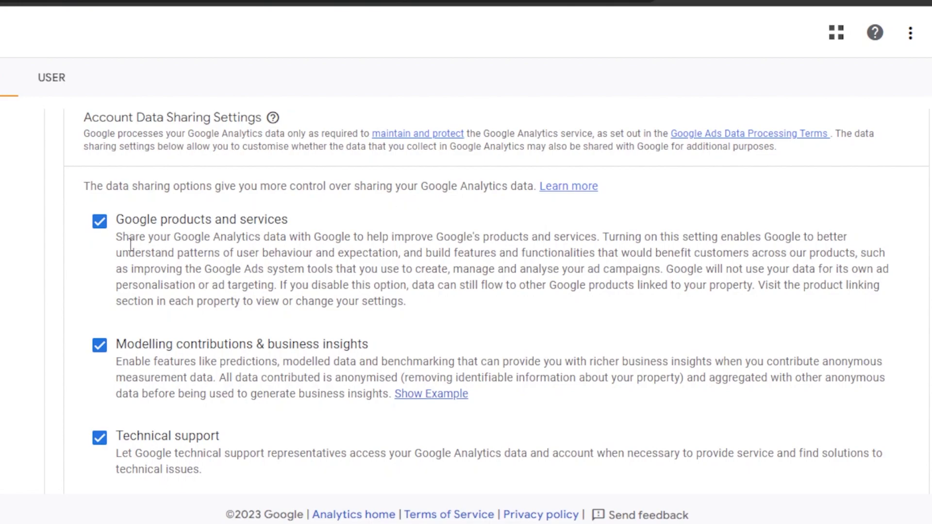
scroll(577, 272, down, 5)
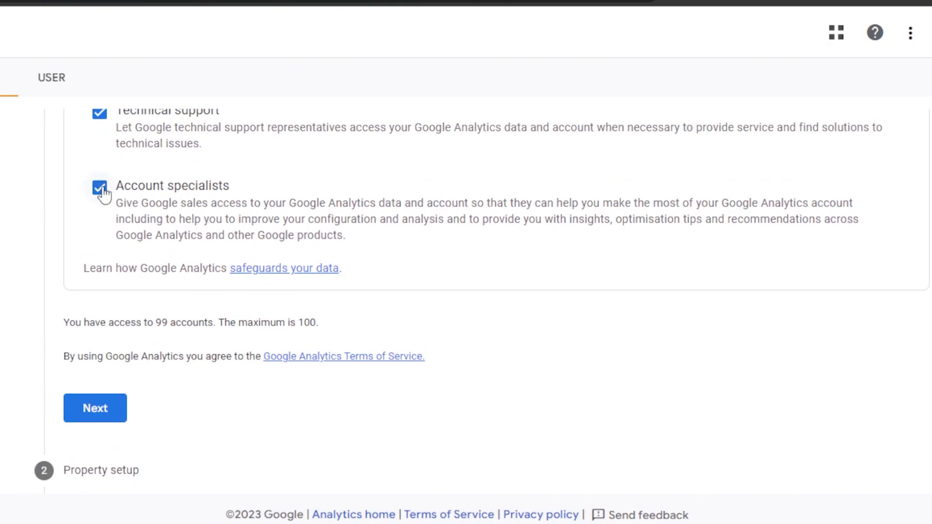
Continue to the property step and name the property 'website'.
click(111, 429)
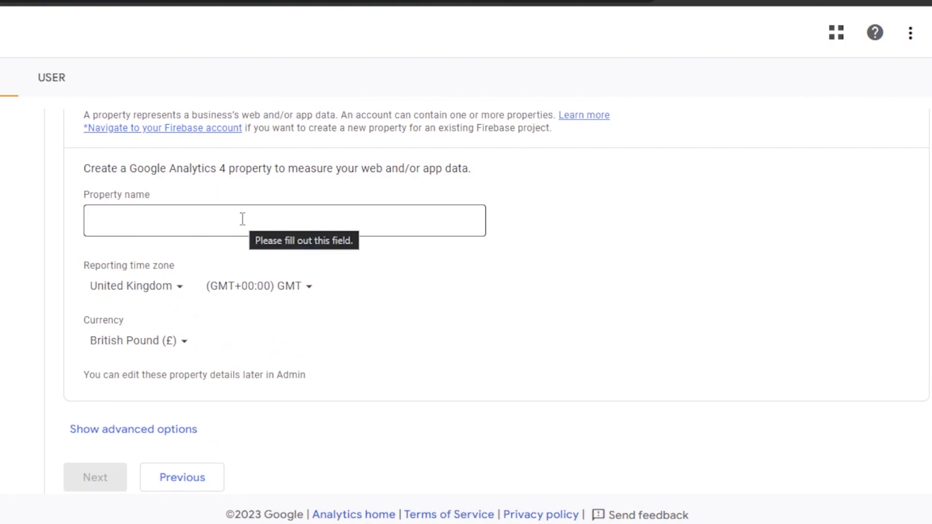
drag(353, 169, 474, 174)
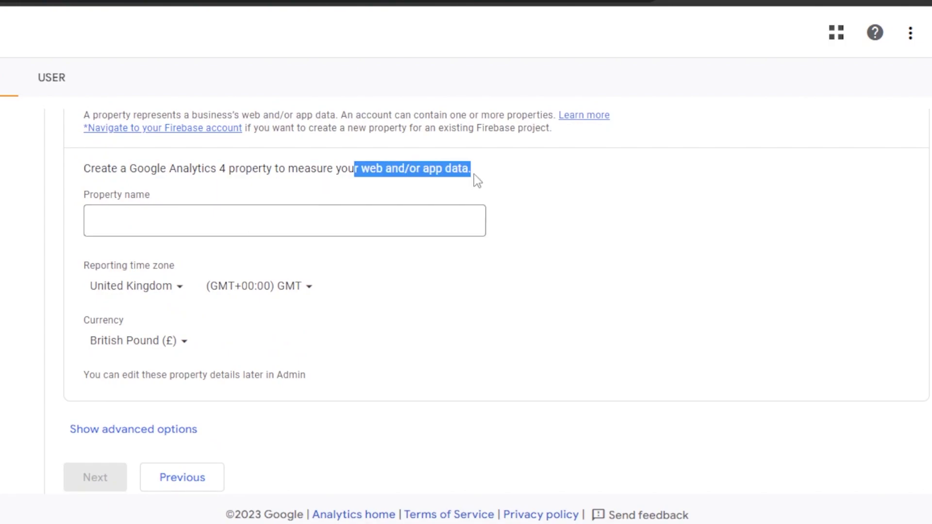
click(474, 174)
click(119, 221)
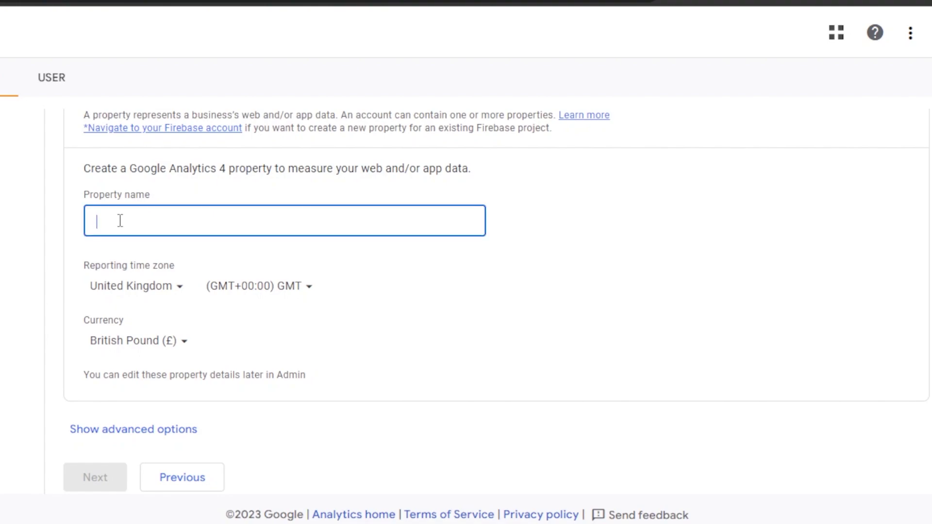
text(website)
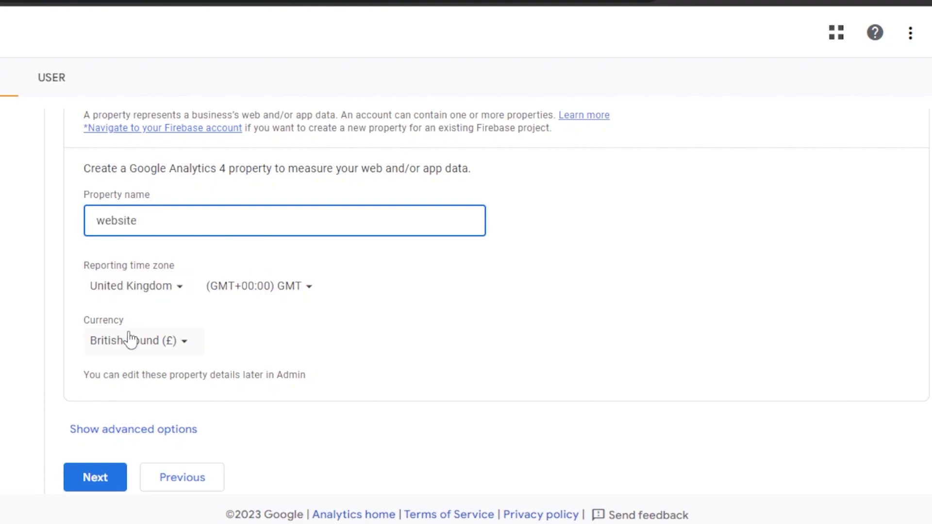
Keep United Kingdom time zone and British Pound currency, leaving Universal Analytics off.
click(165, 289)
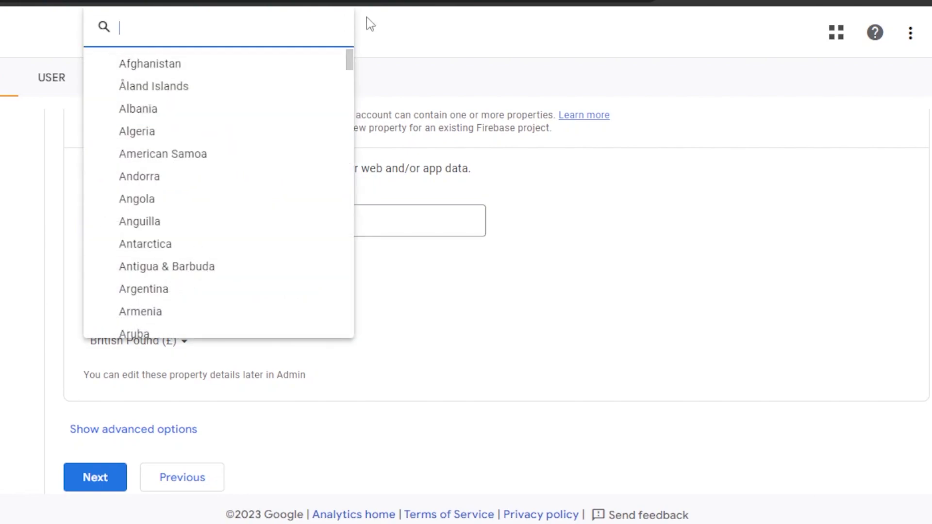
click(339, 345)
click(145, 347)
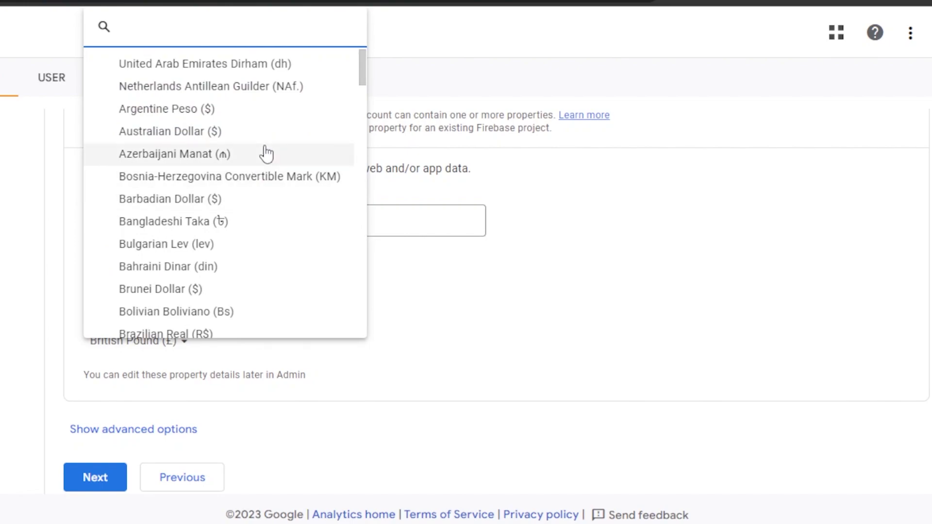
drag(362, 68, 363, 106)
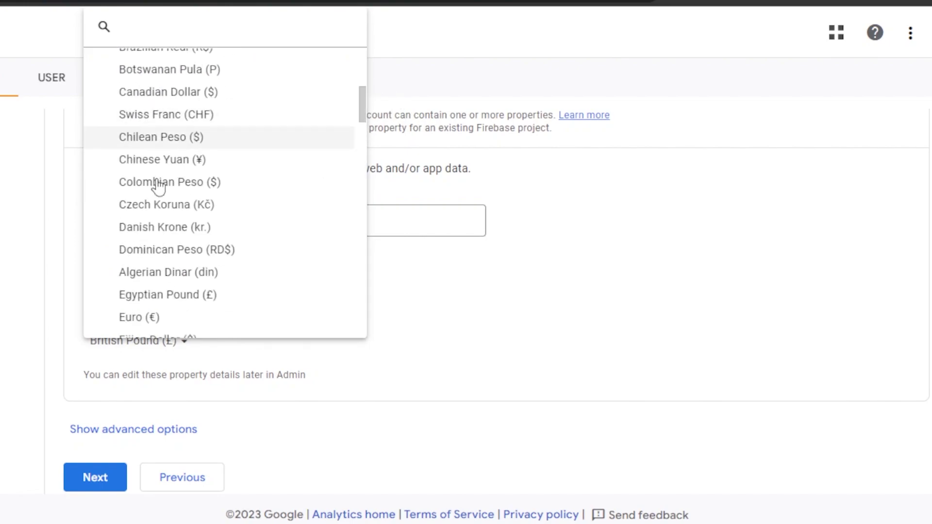
click(365, 352)
scroll(801, 293, down, 2)
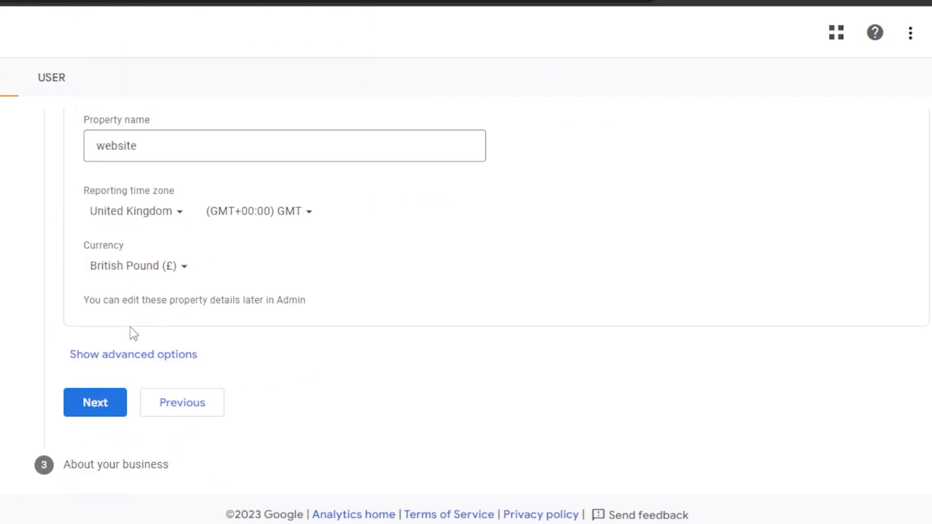
click(129, 356)
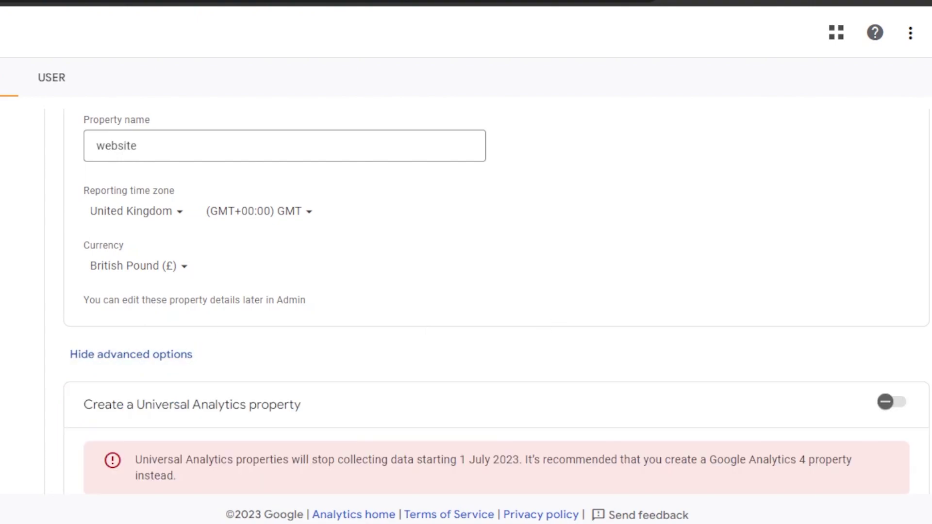
scroll(486, 301, down, 3)
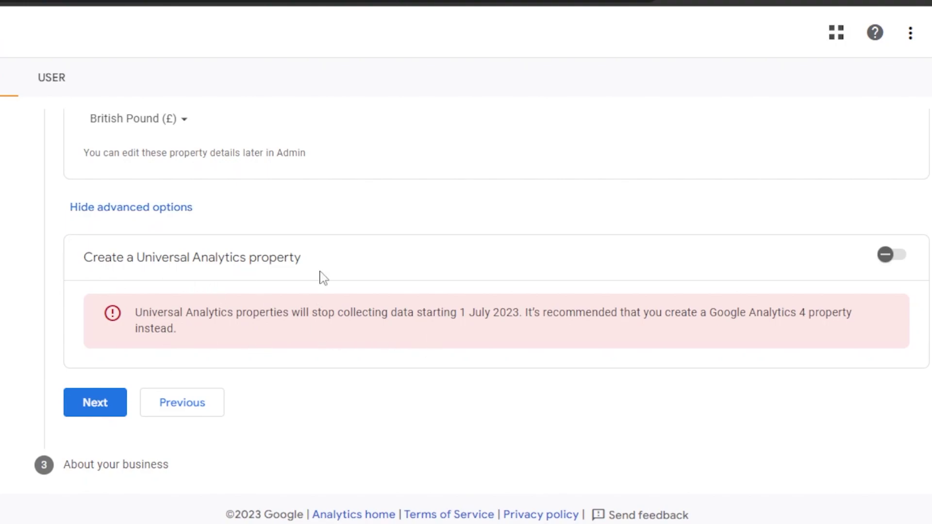
click(126, 208)
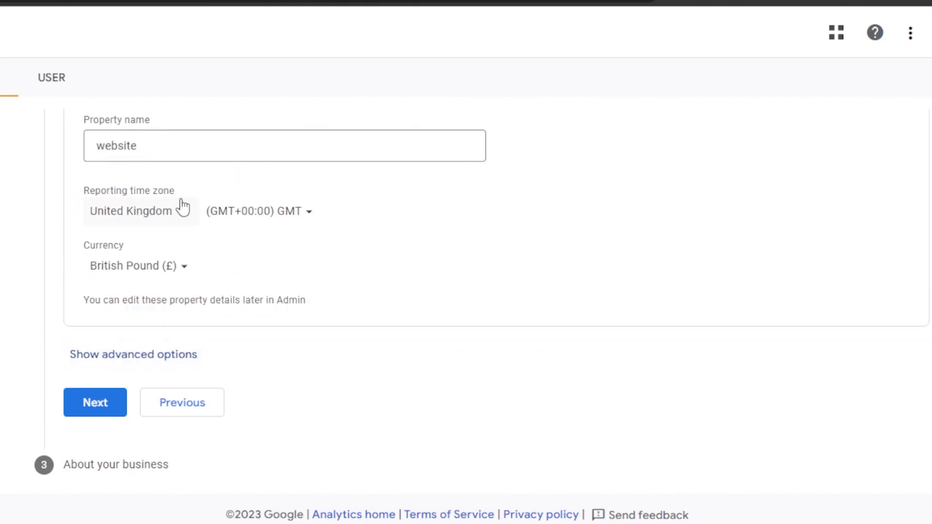
Set the industry category to Online Communities and business size to Small (1 to 10 employees).
click(101, 412)
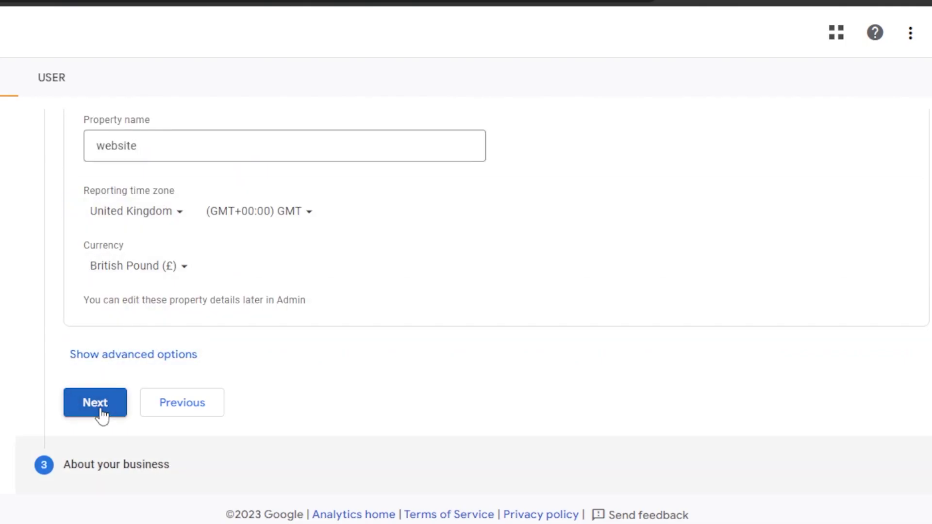
scroll(466, 301, up, 3)
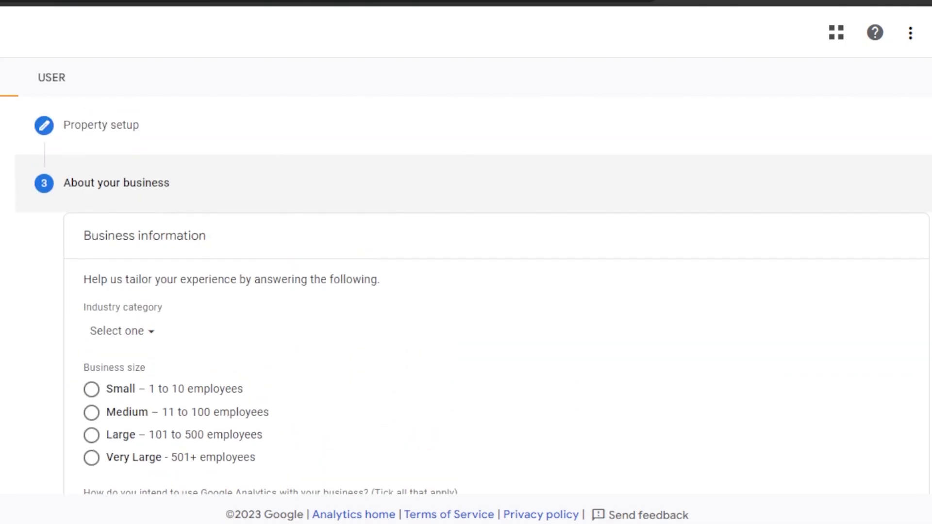
scroll(466, 301, down, 5)
scroll(466, 300, up, 2)
scroll(466, 301, up, 2)
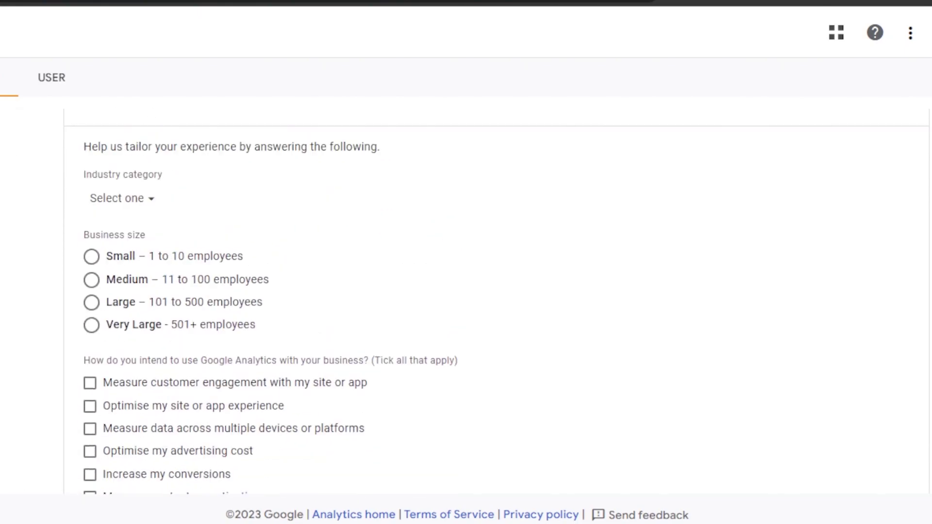
scroll(466, 300, down, 2)
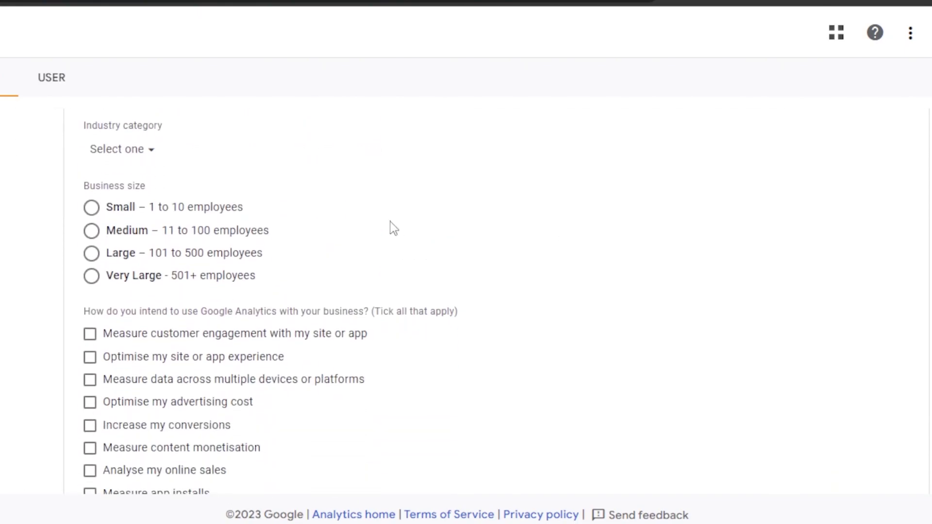
click(136, 153)
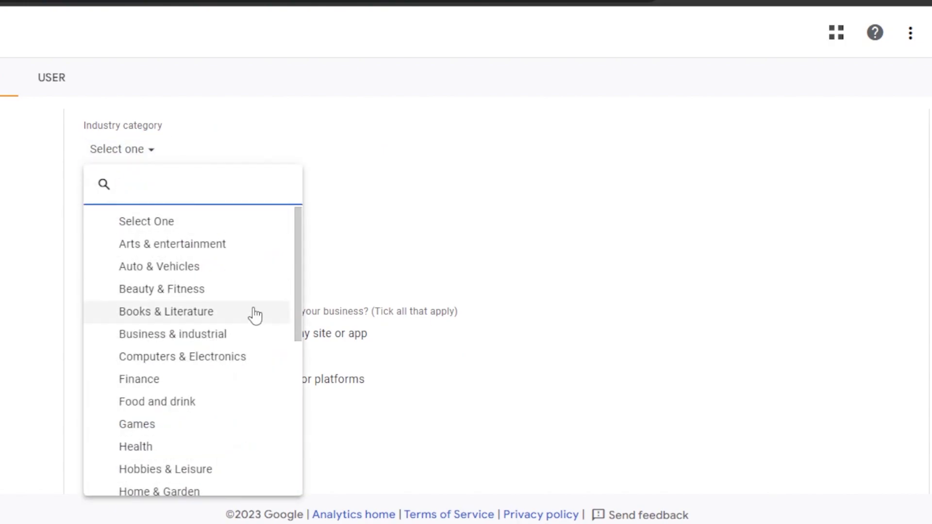
drag(297, 252, 304, 322)
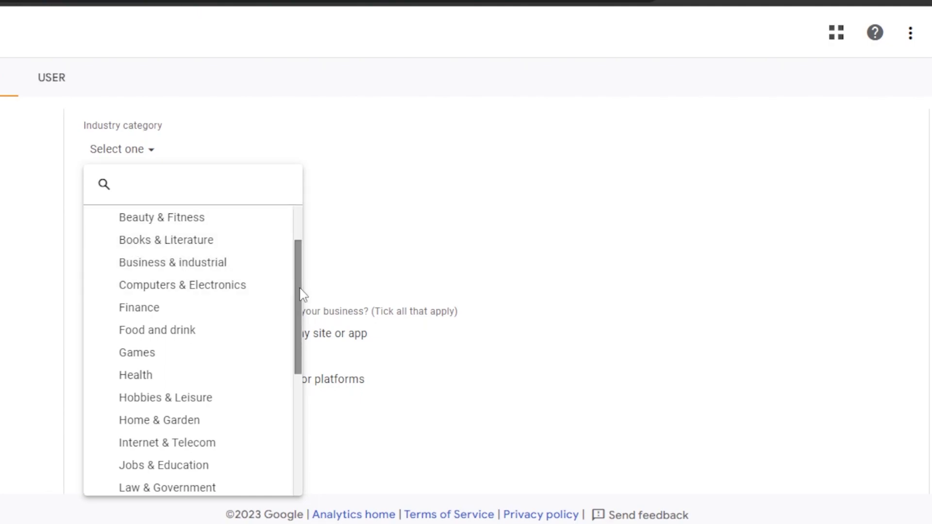
drag(303, 294, 277, 395)
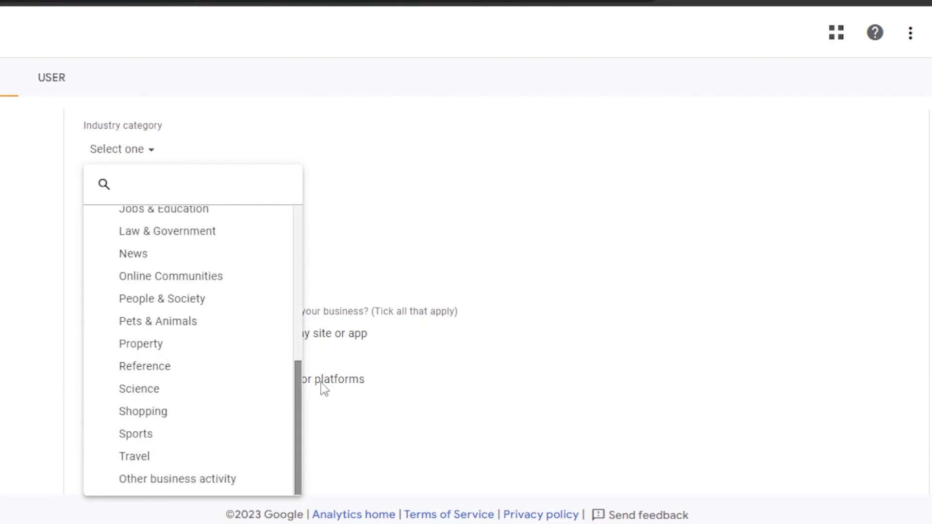
click(170, 274)
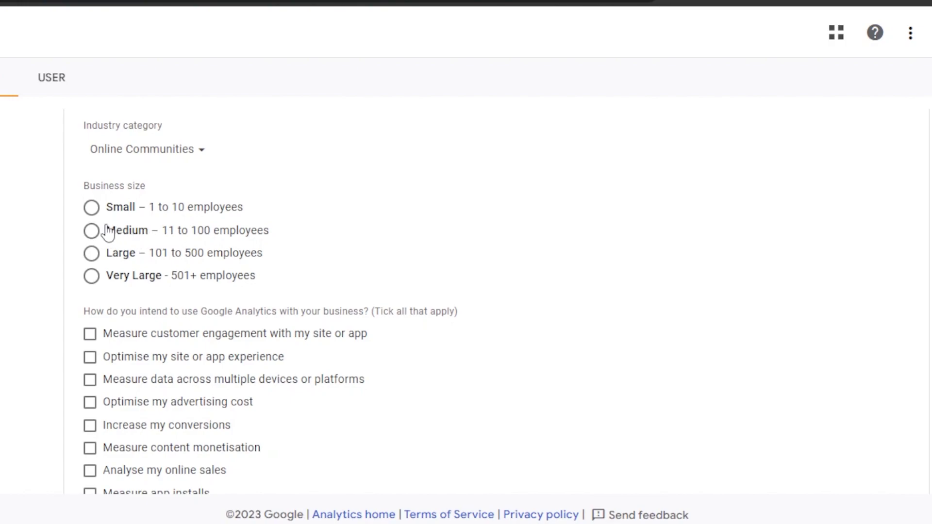
click(92, 209)
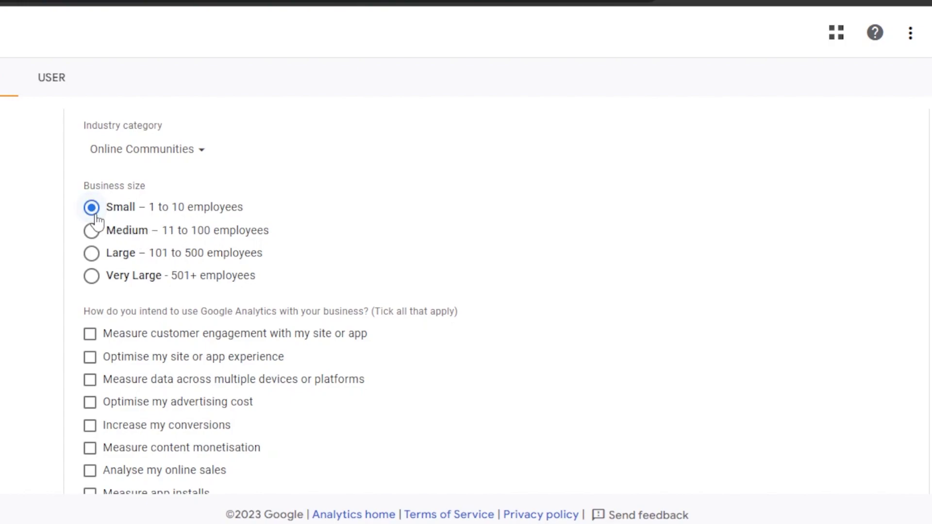
Tick the usage goals from site experience optimisation through measuring lead generation.
scroll(723, 222, down, 2)
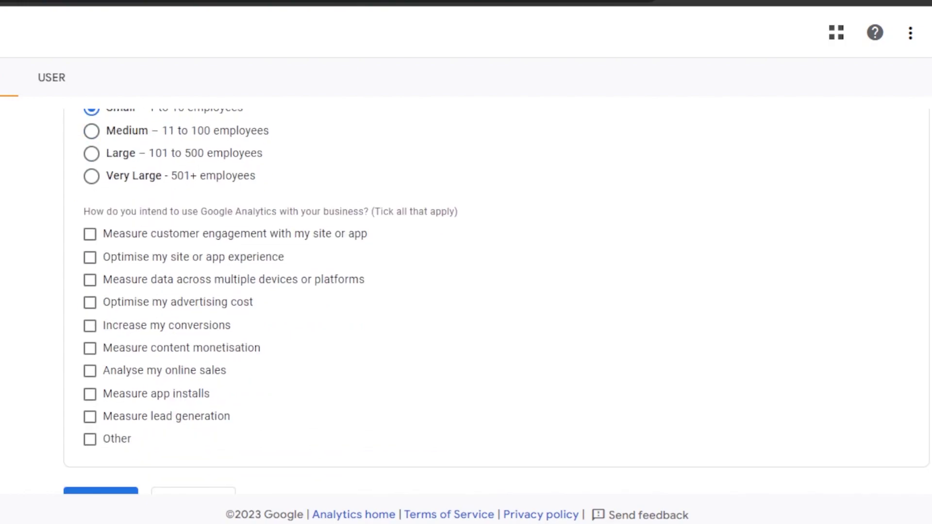
scroll(466, 292, down, 1)
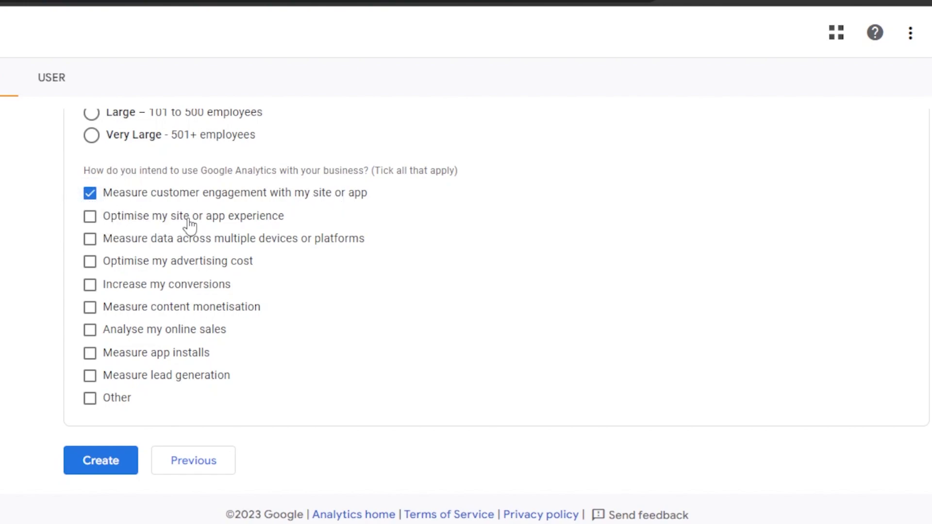
click(89, 220)
click(91, 238)
click(92, 263)
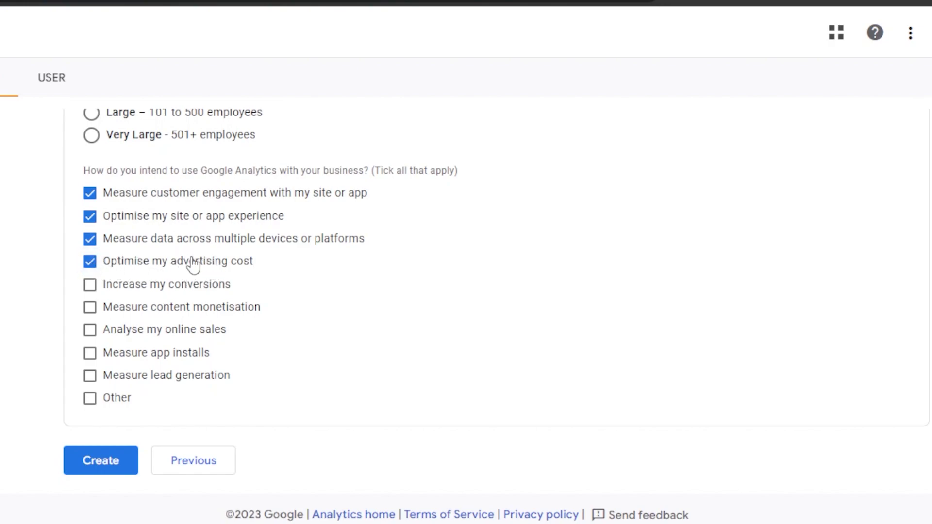
click(90, 286)
click(90, 311)
click(91, 333)
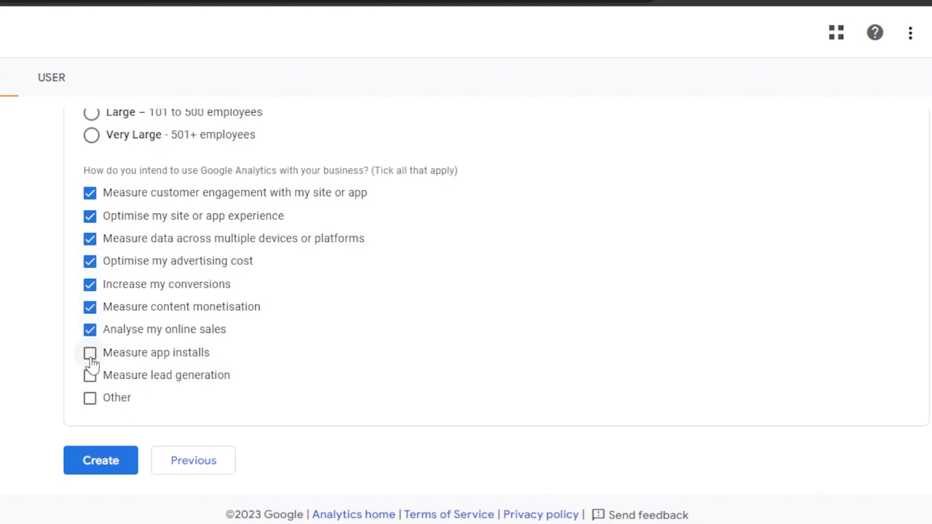
click(91, 357)
click(91, 384)
Toggle the Other usage option on and off, leaving it unticked.
click(90, 404)
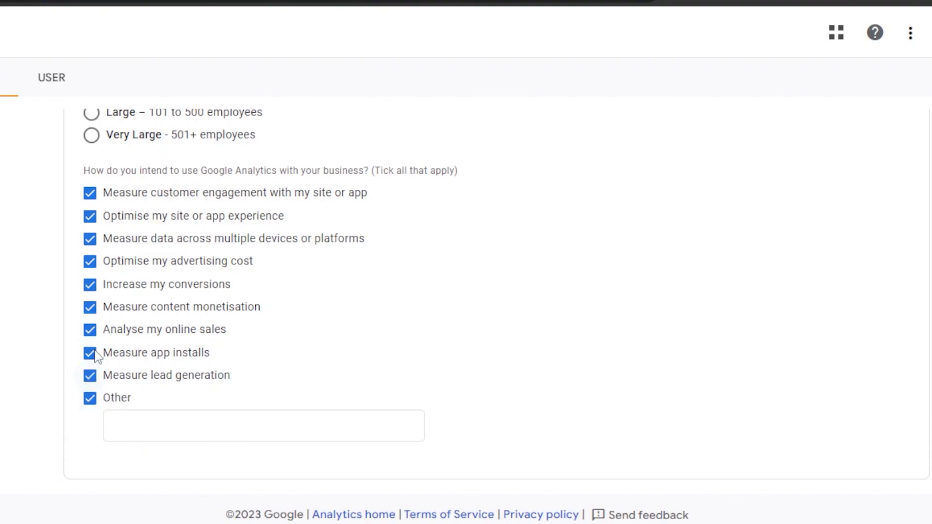
click(90, 399)
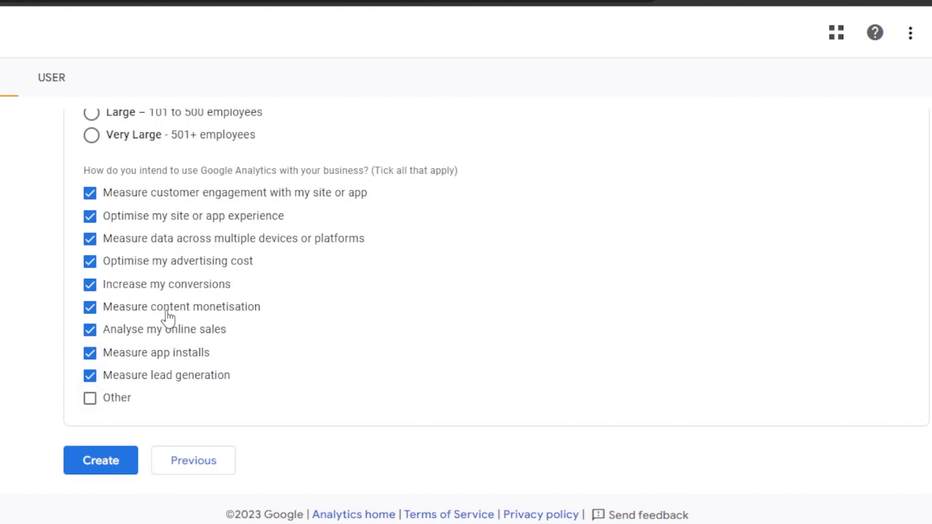
click(91, 402)
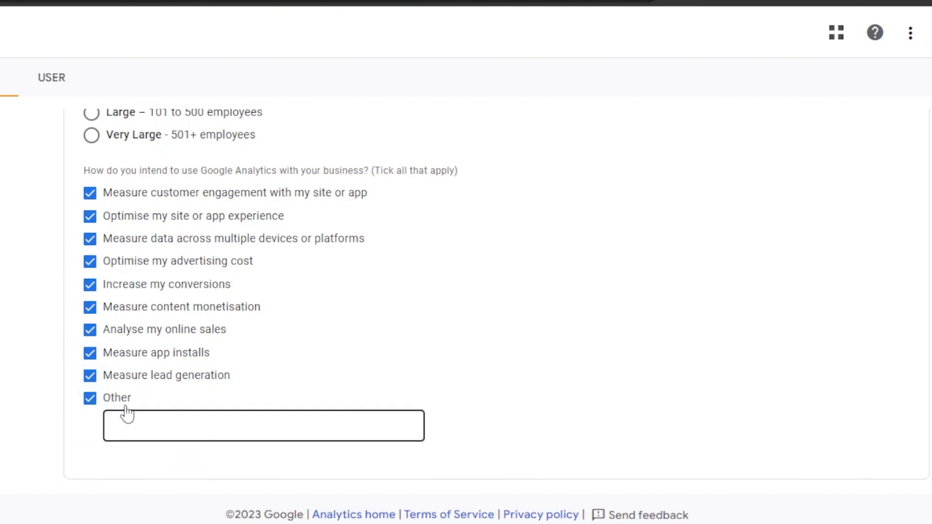
click(90, 400)
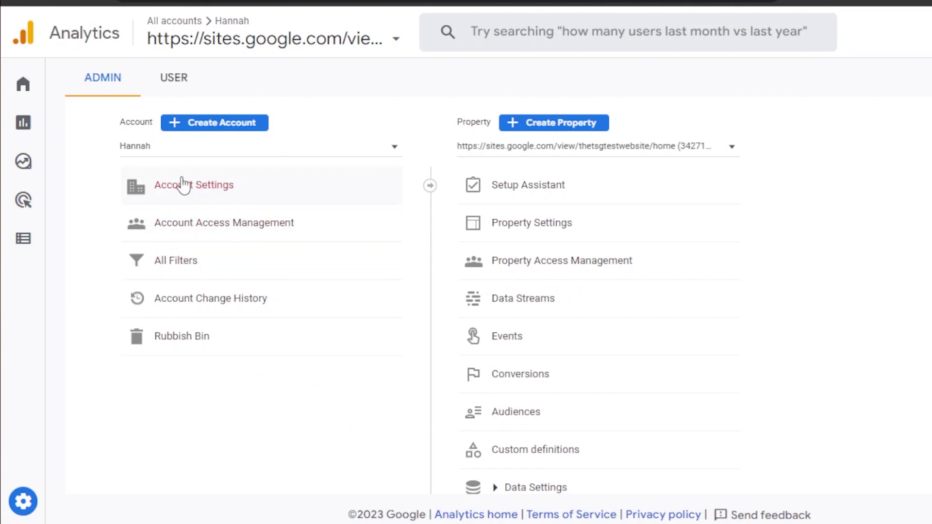
Open Account Access Management, listing the single Administrator user.
click(216, 227)
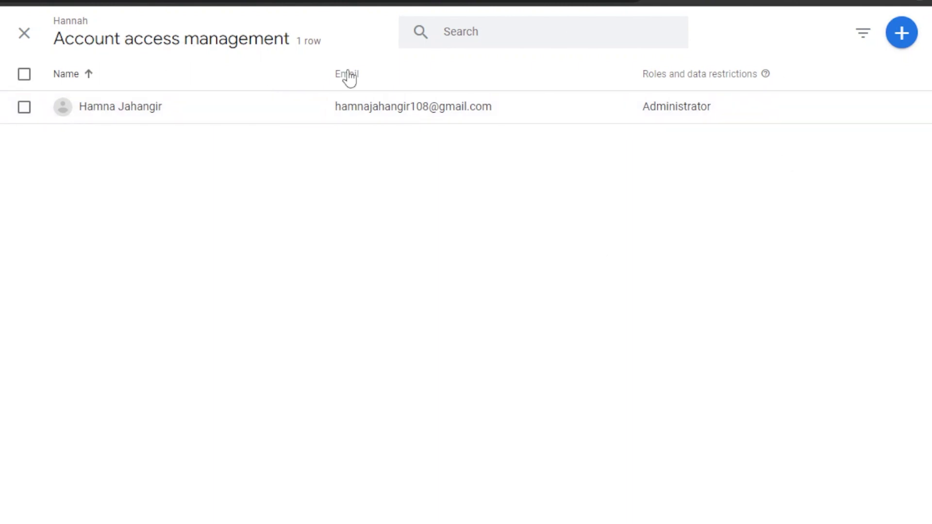
Start adding a new account user and assign the Editor role.
click(905, 37)
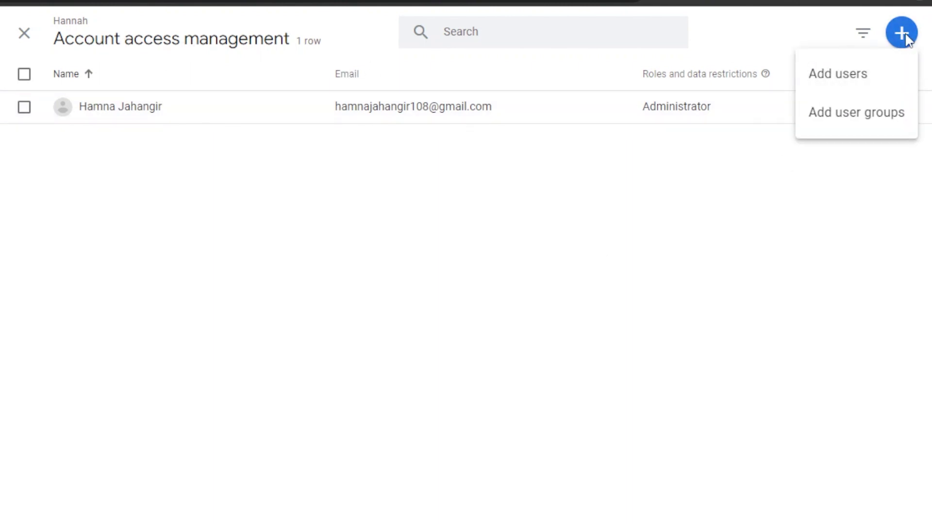
click(818, 83)
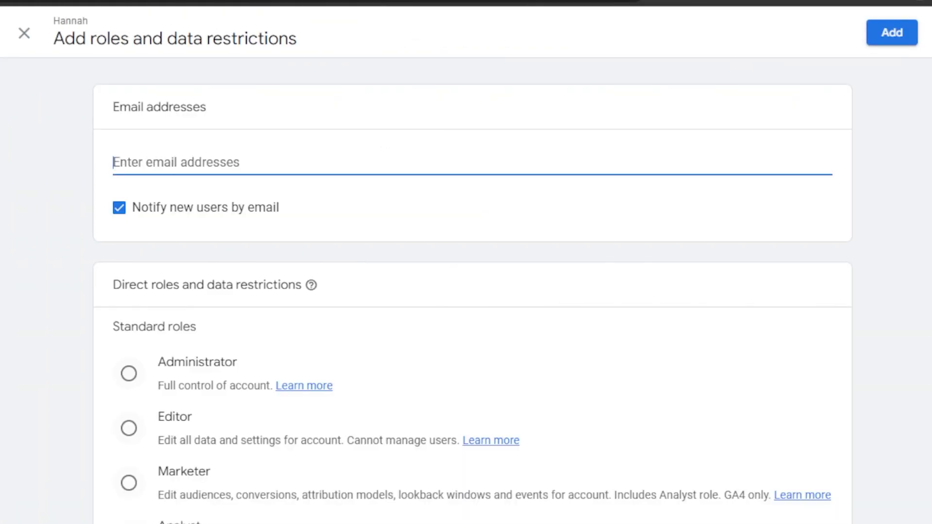
scroll(466, 291, down, 4)
scroll(466, 291, up, 3)
scroll(466, 291, down, 5)
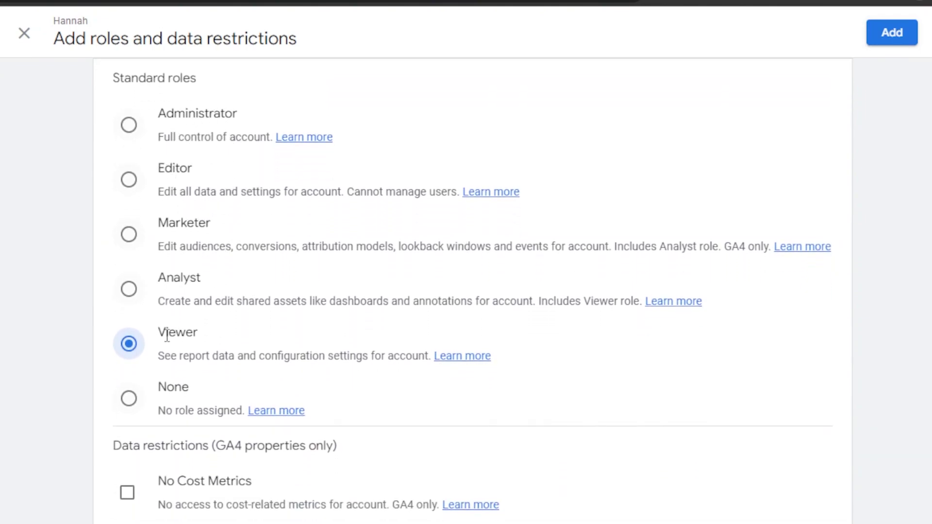
click(129, 177)
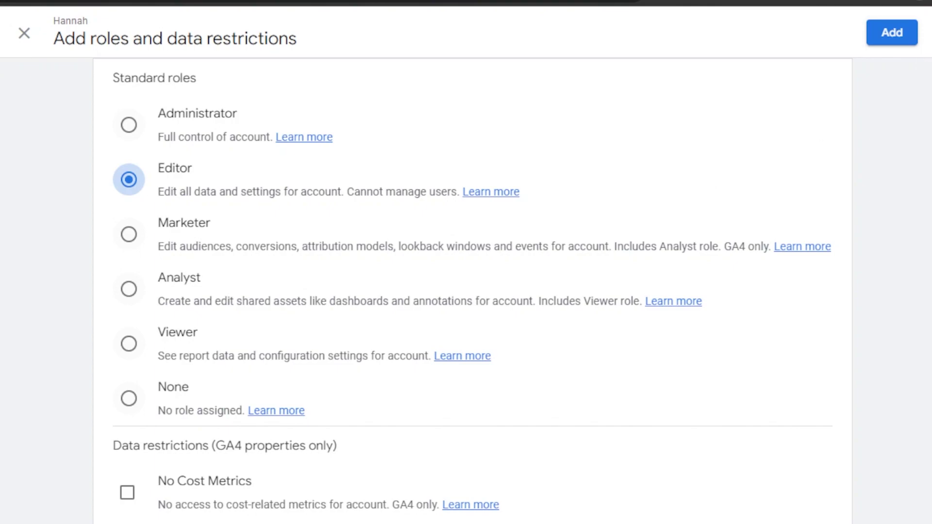
Discard the add-user form after the missing e-mail error and return to Admin.
scroll(466, 291, up, 5)
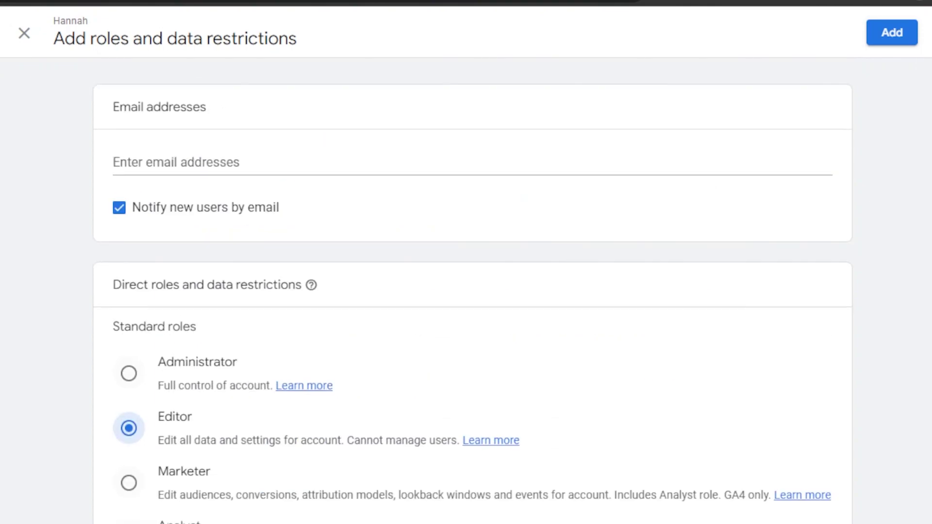
click(23, 34)
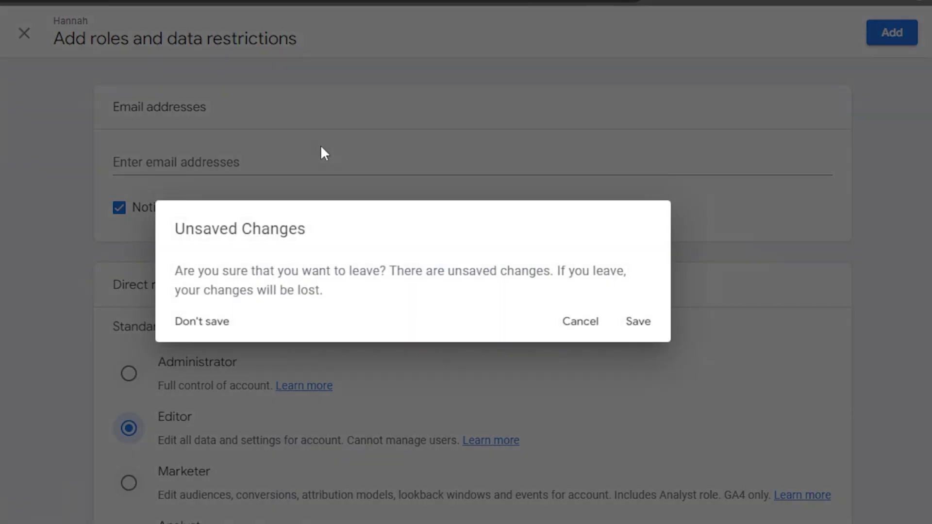
click(639, 324)
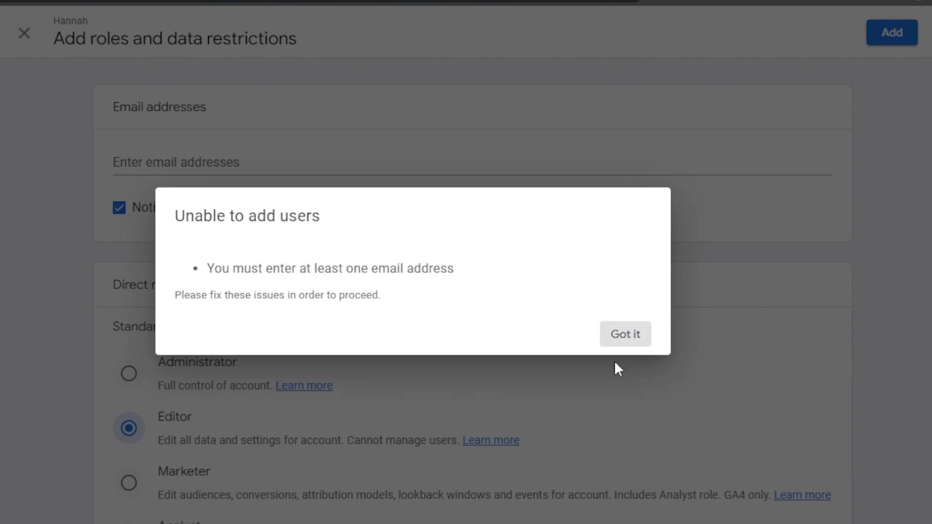
click(639, 335)
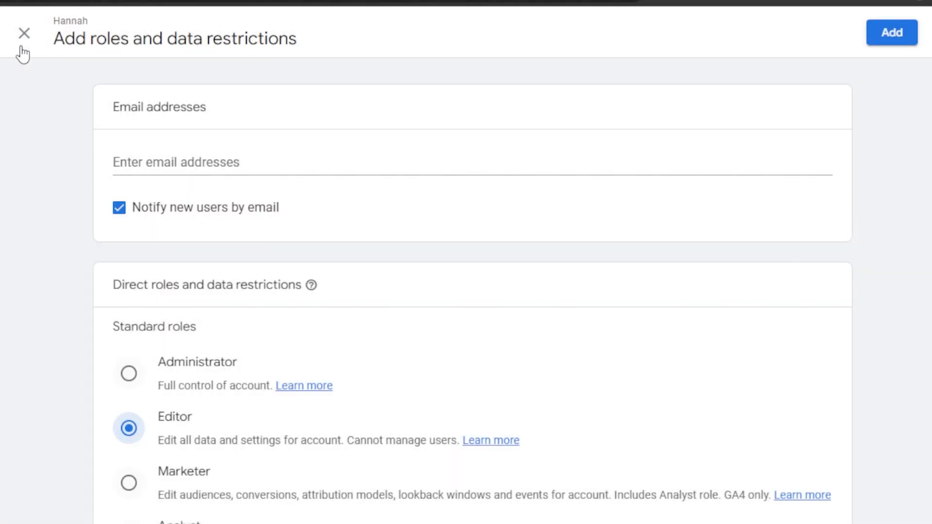
scroll(466, 291, down, 6)
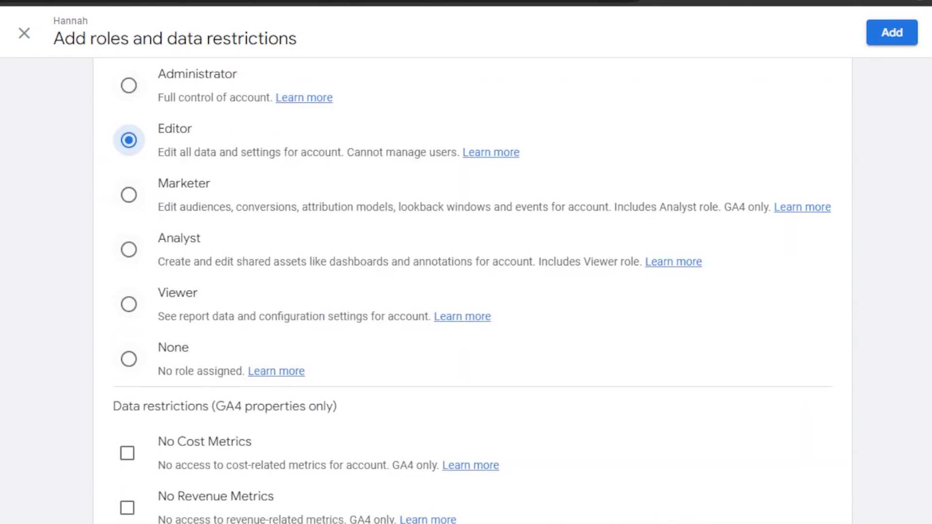
scroll(466, 291, up, 6)
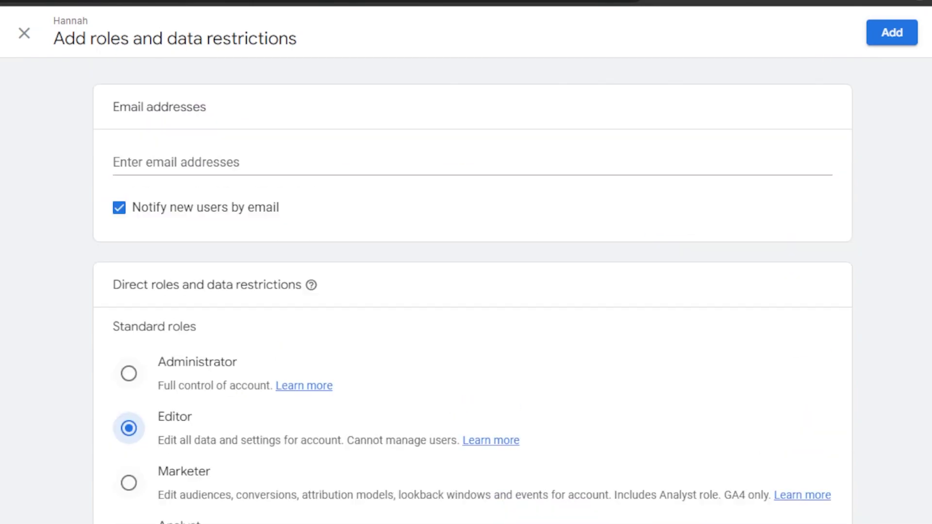
click(25, 35)
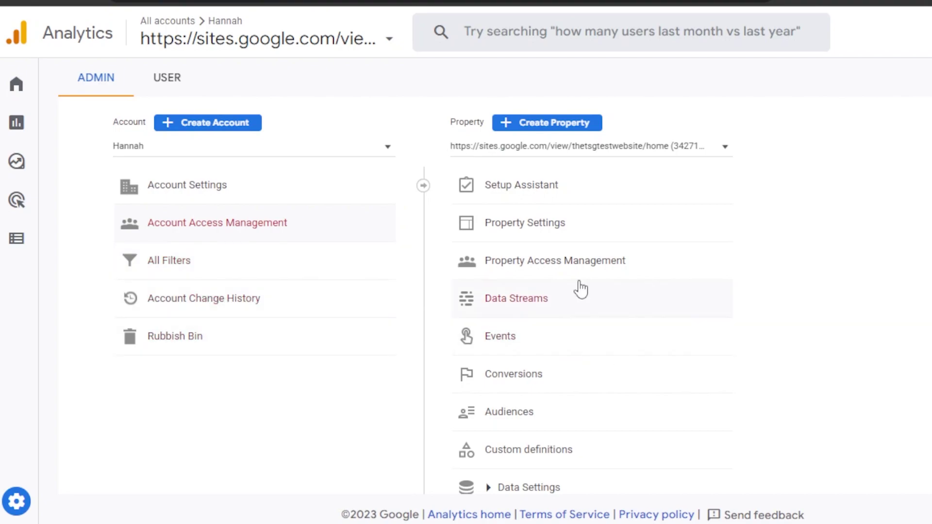
Open a second Create property form, review its 99-more-properties note, then back out unsaved.
click(557, 124)
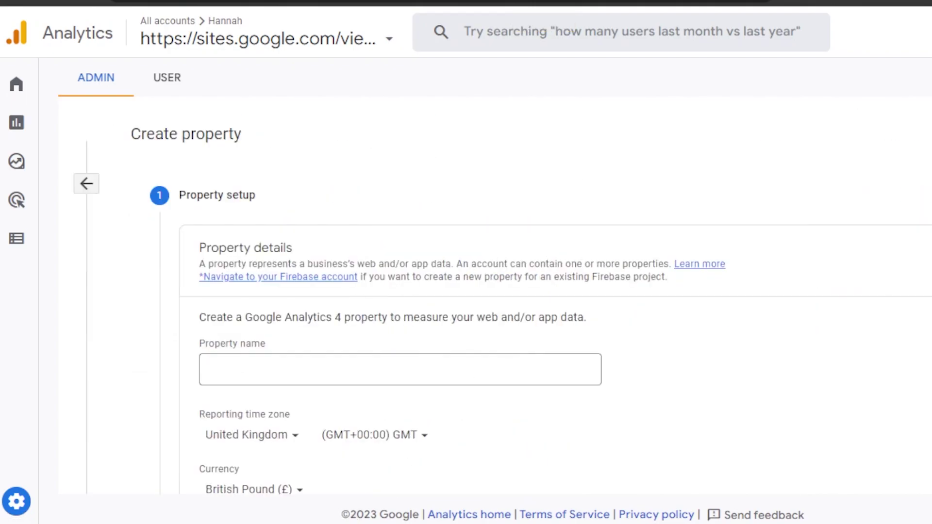
scroll(485, 292, down, 3)
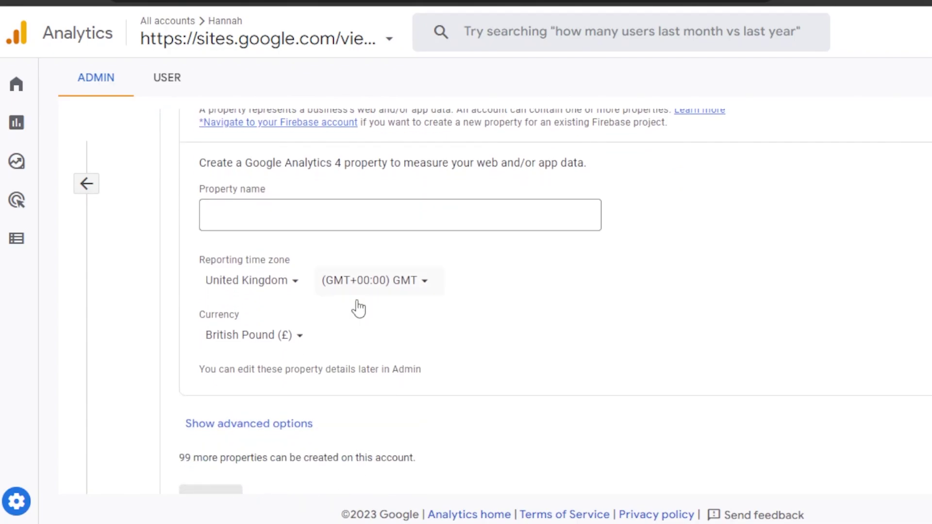
scroll(470, 218, up, 2)
scroll(470, 218, down, 3)
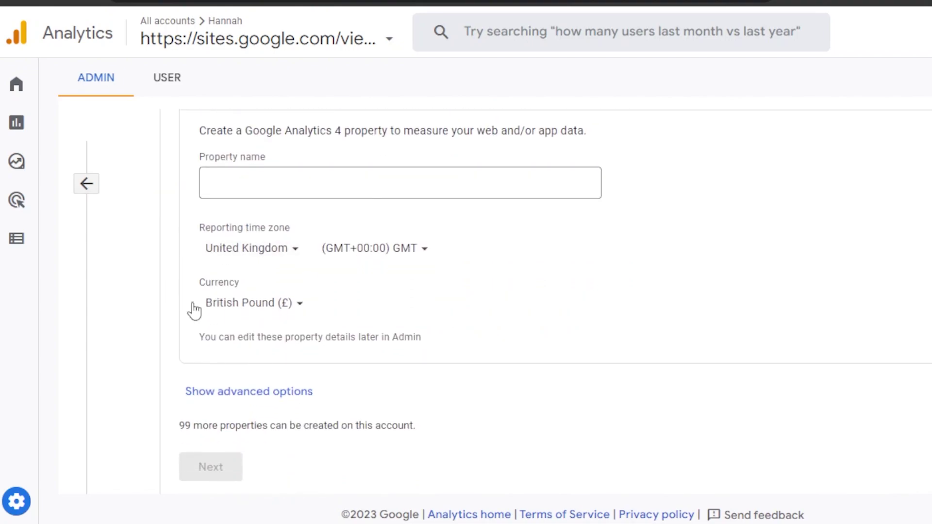
scroll(631, 334, down, 1)
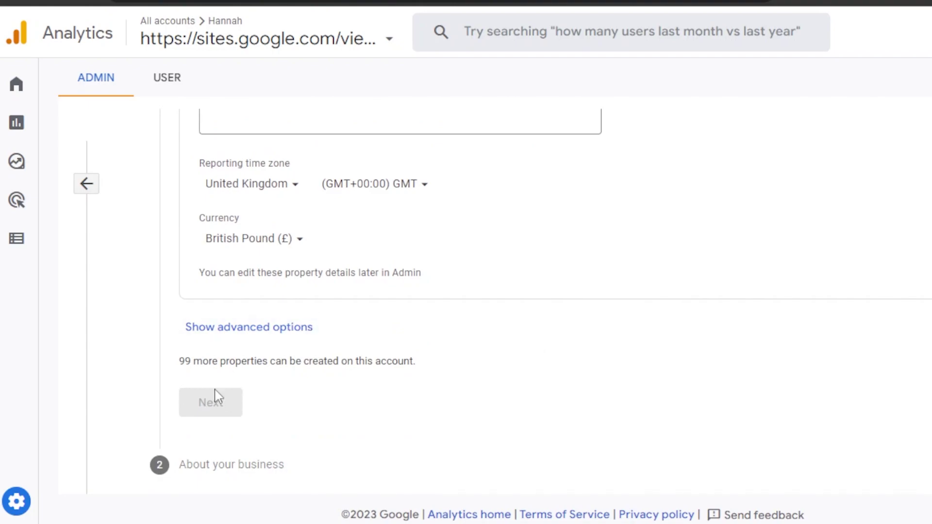
drag(181, 362, 427, 360)
click(436, 363)
scroll(695, 165, up, 5)
scroll(695, 165, down, 2)
scroll(695, 166, up, 2)
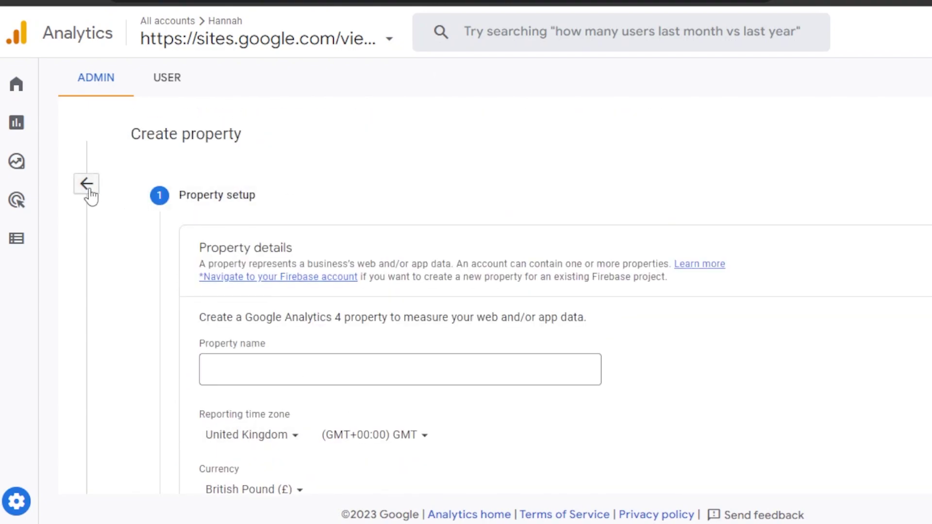
click(87, 187)
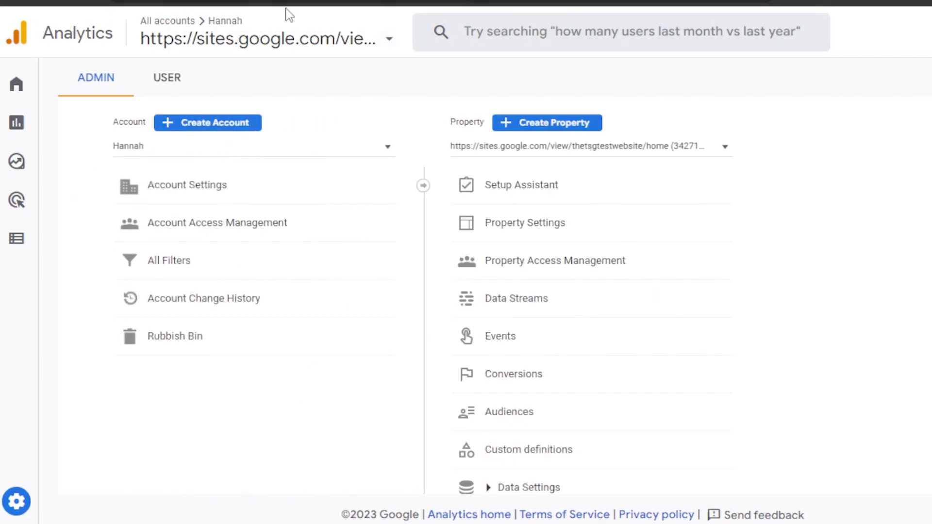
Switch to the sites.google.com property and open its Reports snapshot showing 0 users.
click(351, 55)
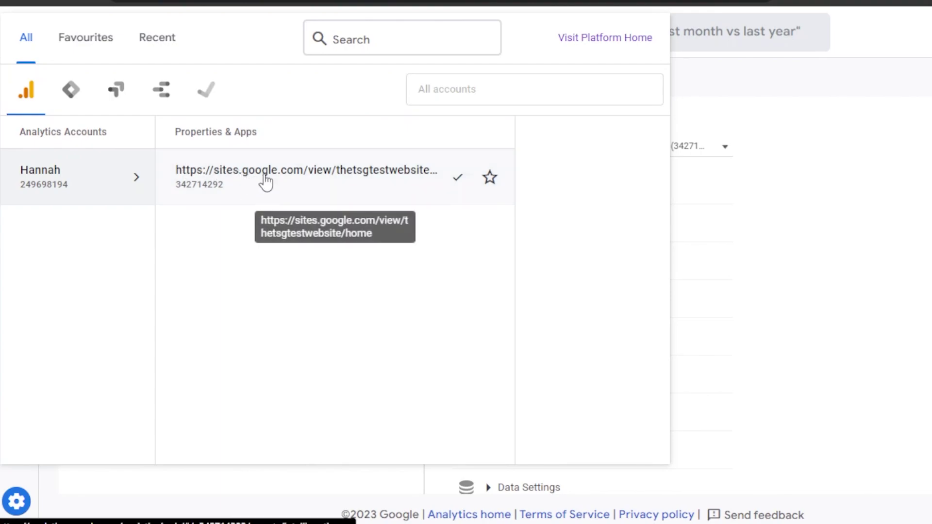
click(302, 182)
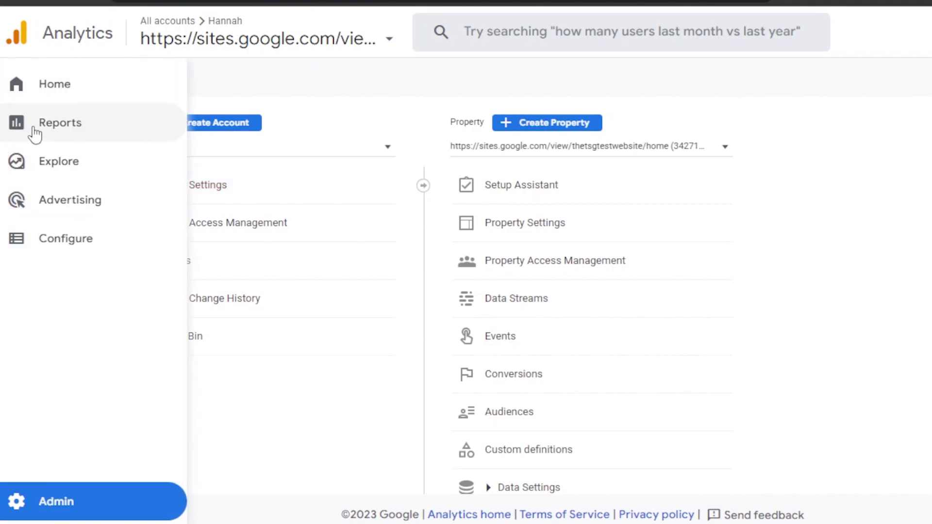
click(34, 134)
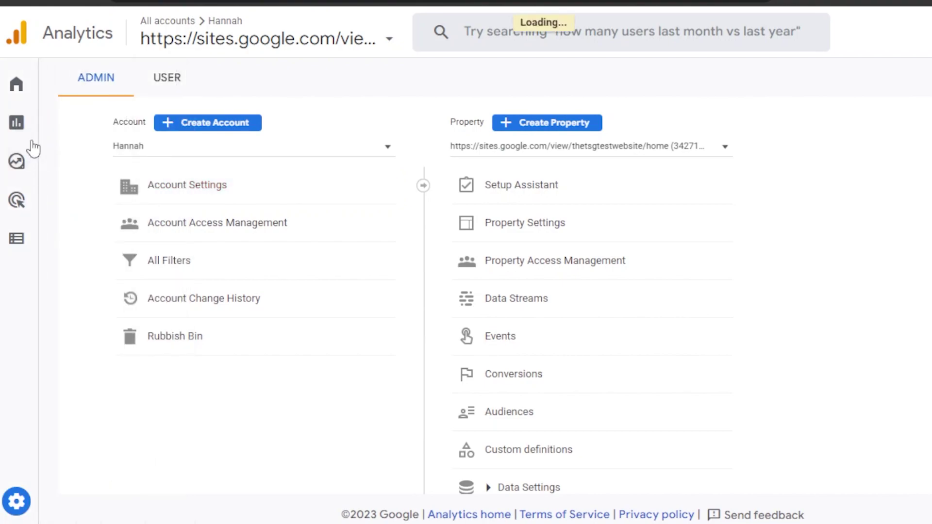
mouse_move(66, 110)
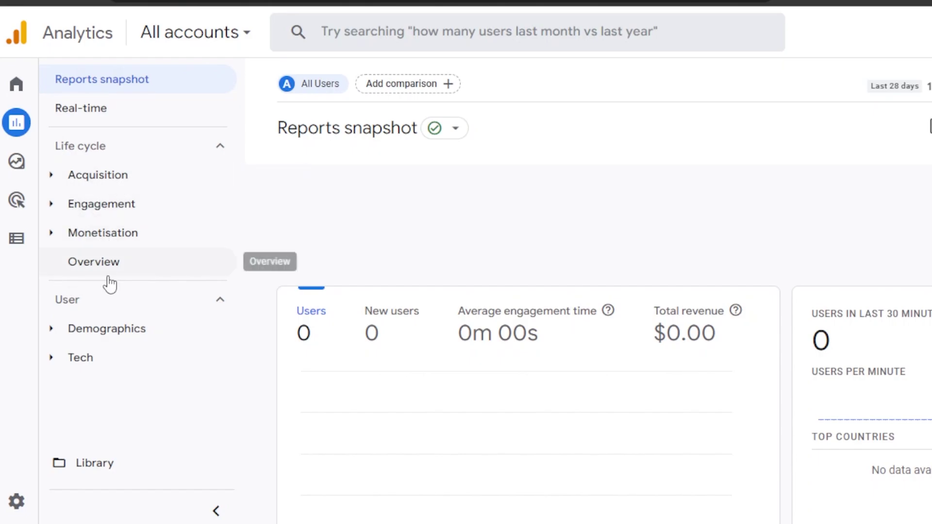
scroll(618, 287, down, 1)
scroll(505, 316, down, 5)
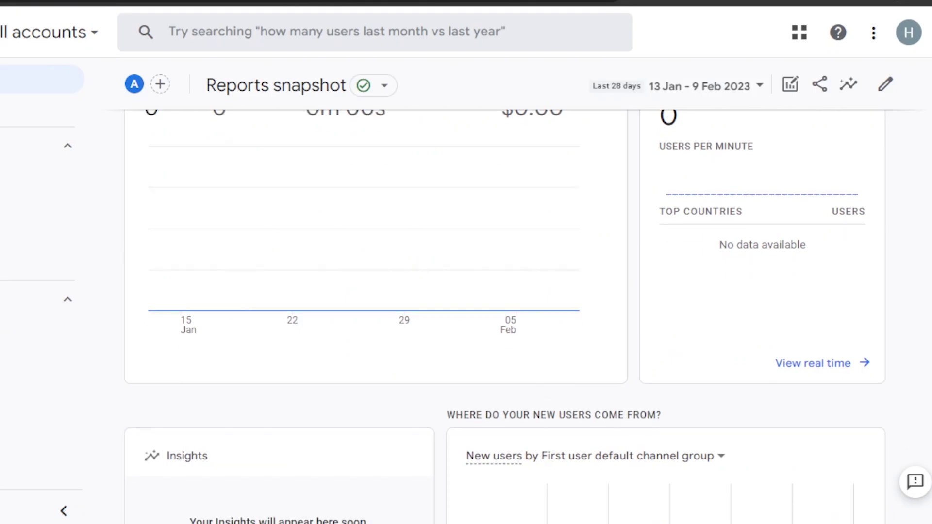
scroll(505, 315, up, 5)
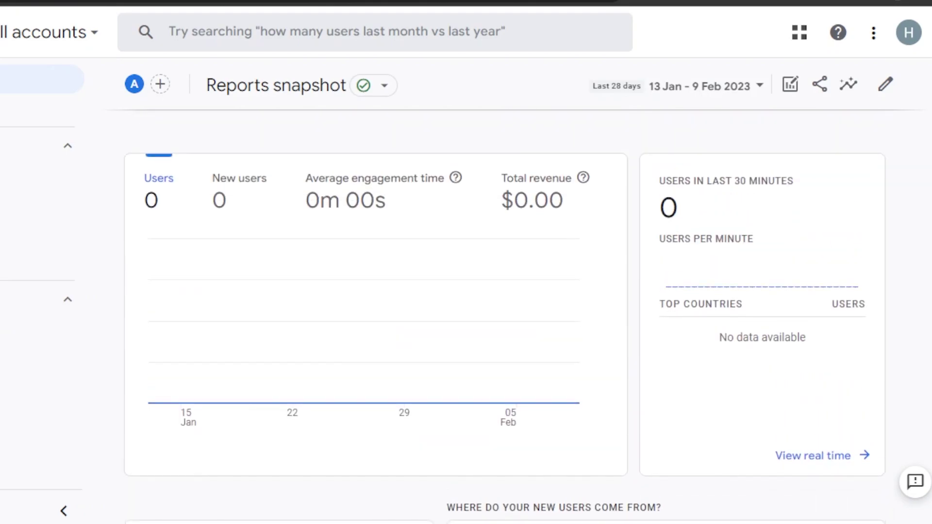
scroll(504, 315, up, 3)
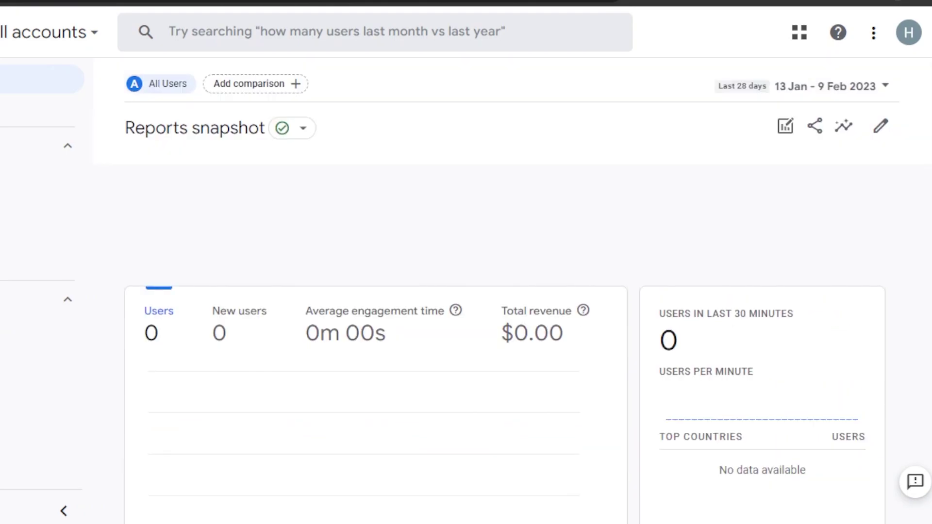
scroll(505, 315, down, 4)
scroll(505, 316, up, 2)
scroll(505, 315, down, 8)
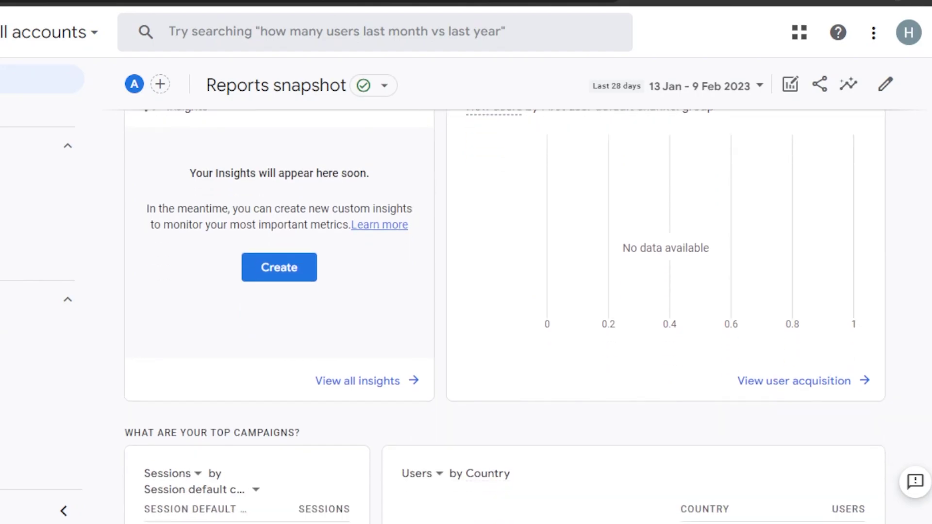
scroll(505, 315, down, 10)
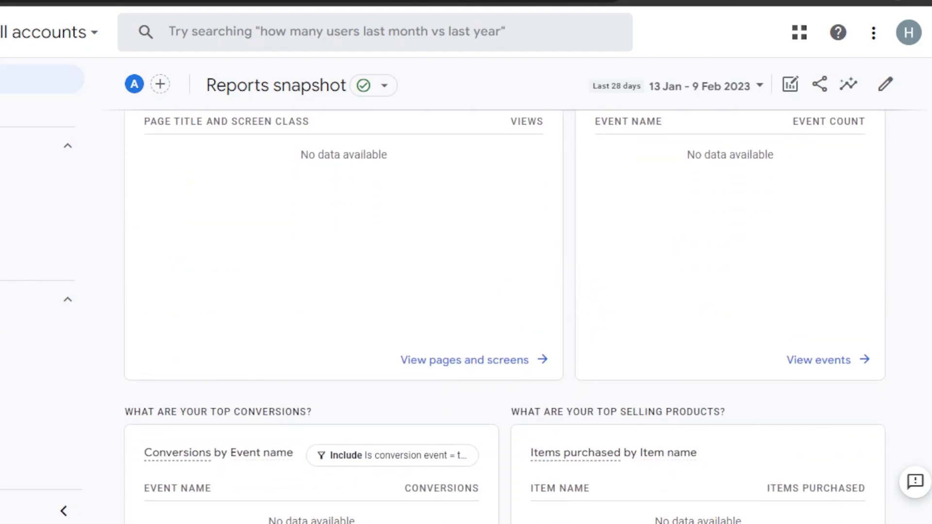
scroll(505, 316, up, 8)
scroll(505, 316, up, 5)
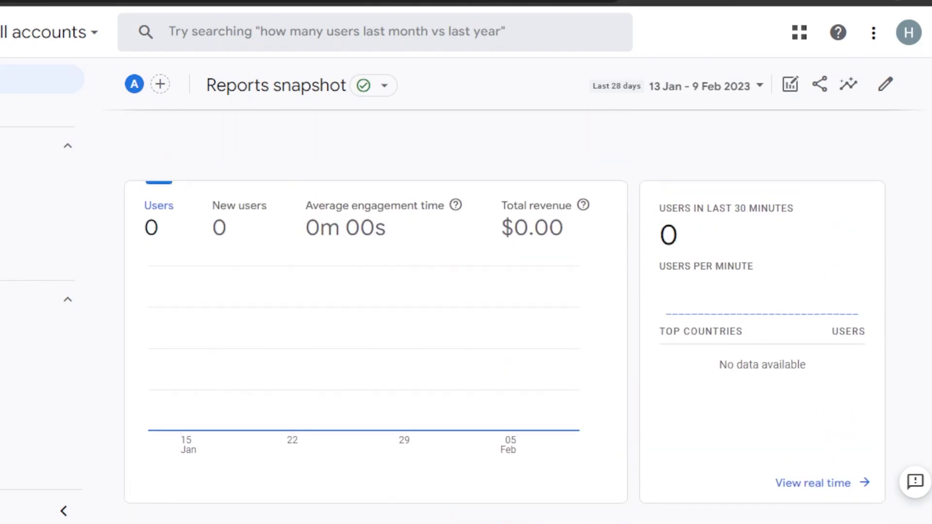
scroll(505, 315, down, 10)
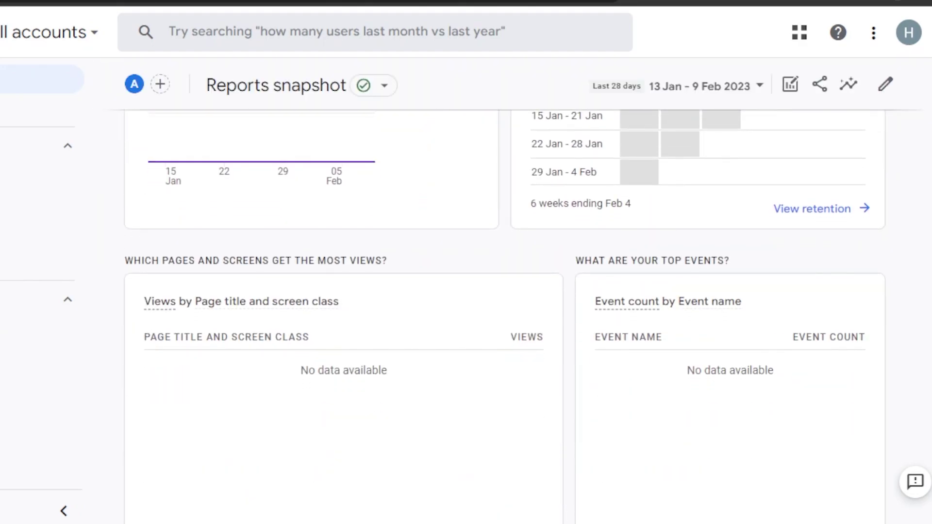
scroll(504, 316, up, 10)
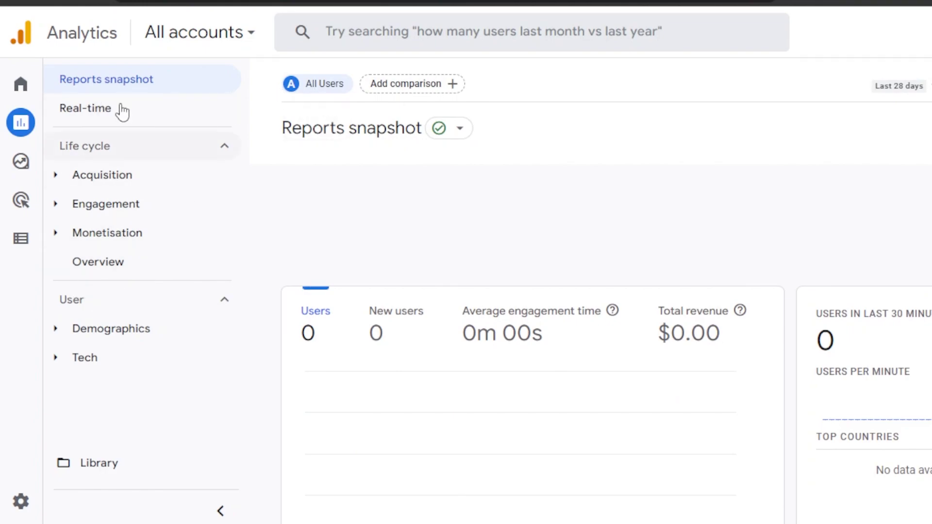
click(418, 90)
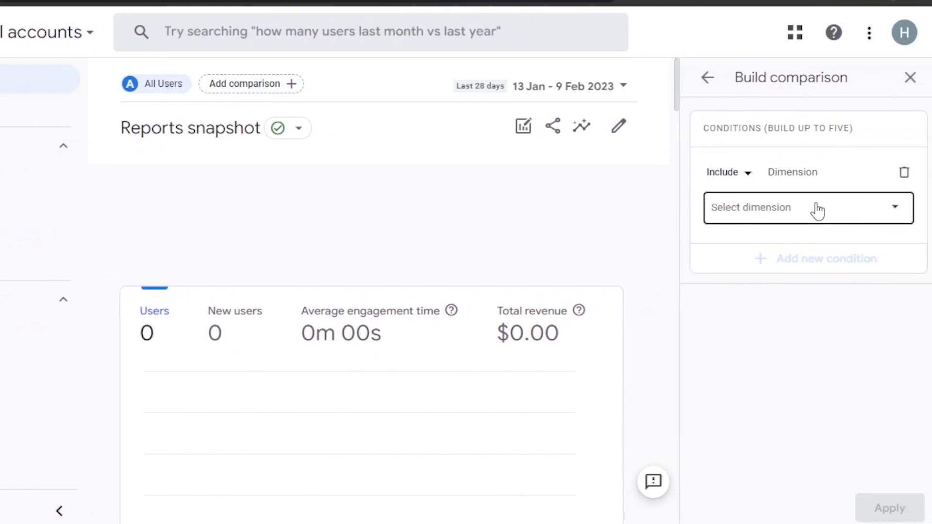
click(913, 79)
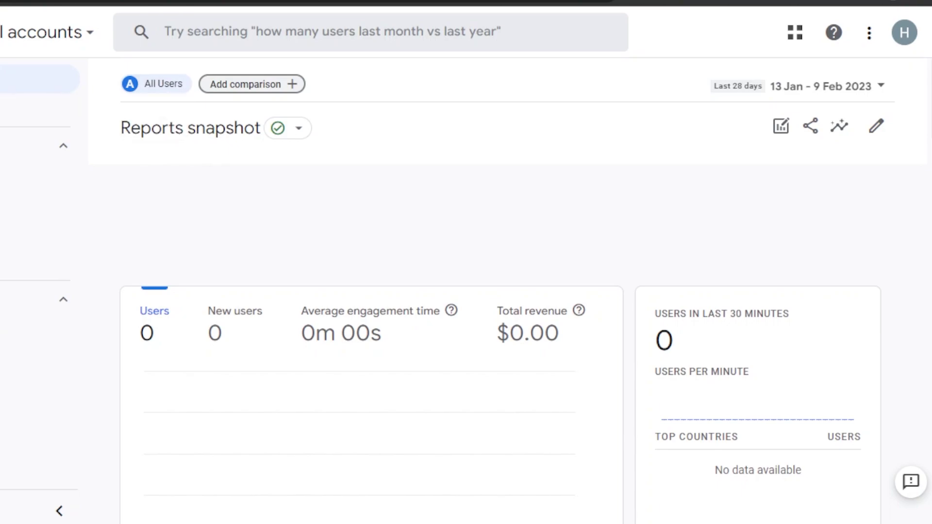
click(50, 165)
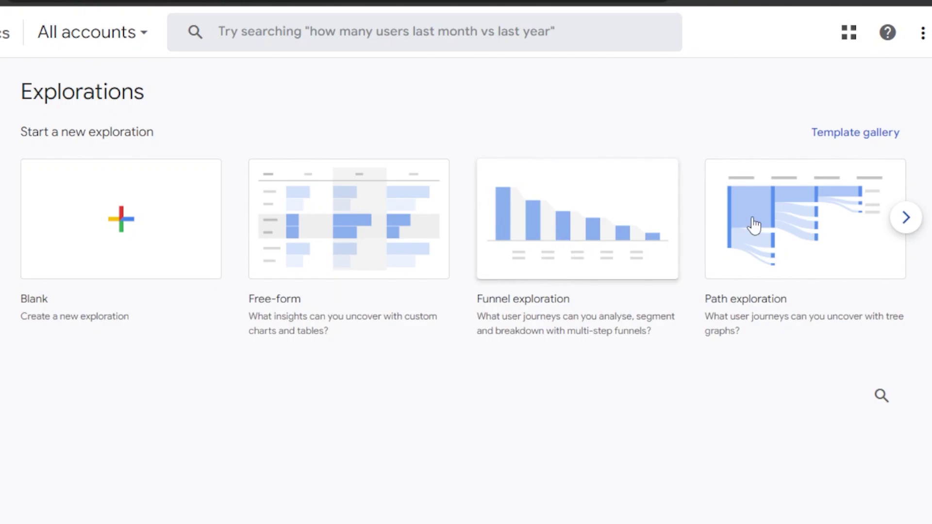
Browse the exploration templates forward one and back one in the carousel.
click(906, 217)
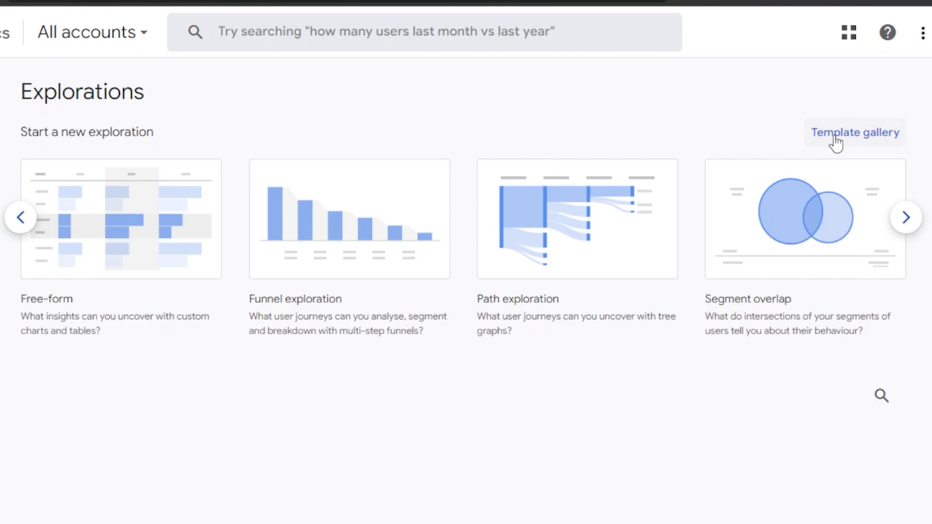
click(21, 226)
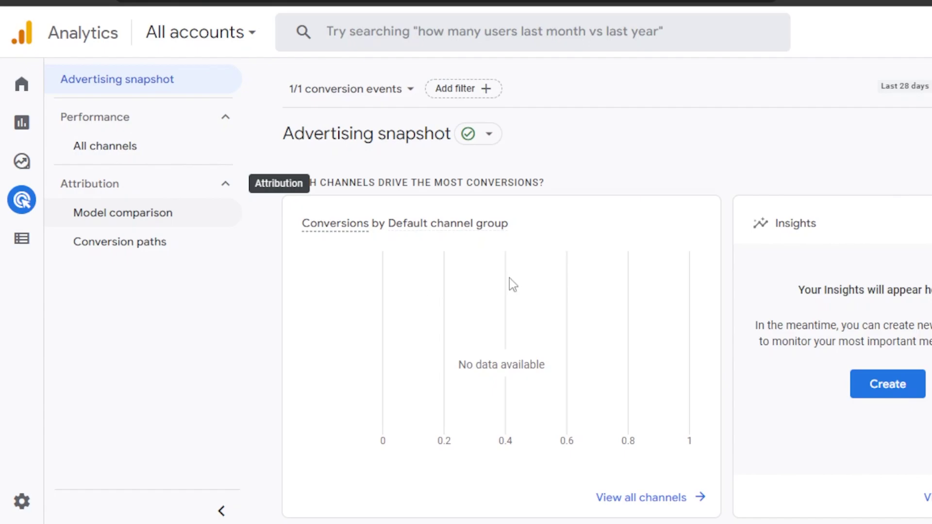
scroll(505, 244, down, 4)
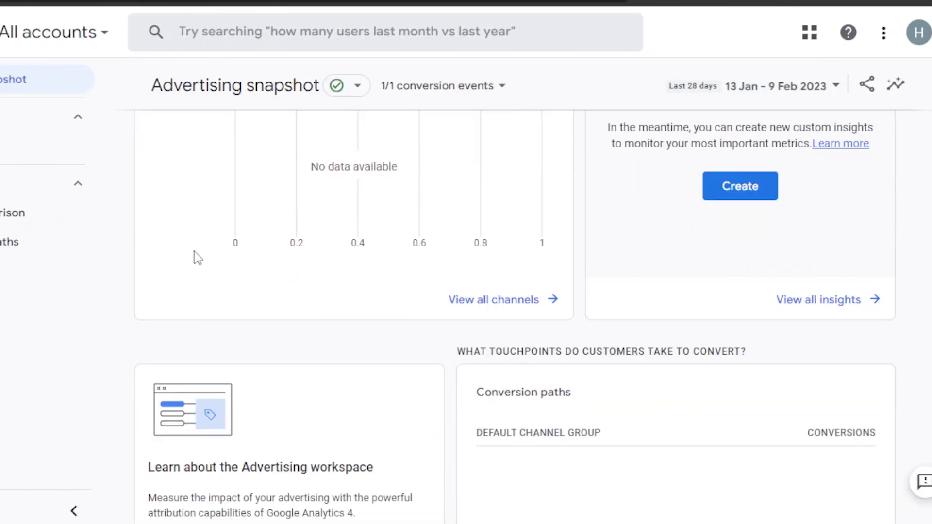
scroll(515, 311, down, 4)
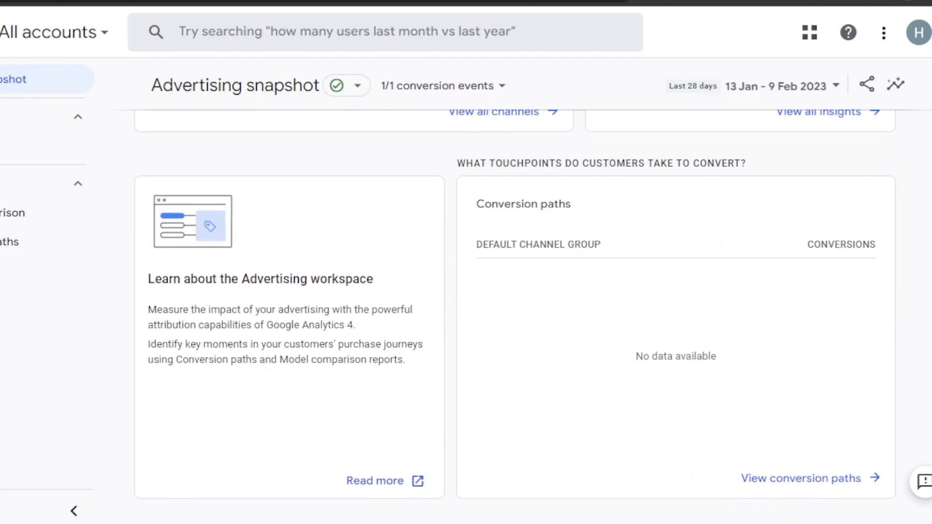
scroll(515, 311, up, 8)
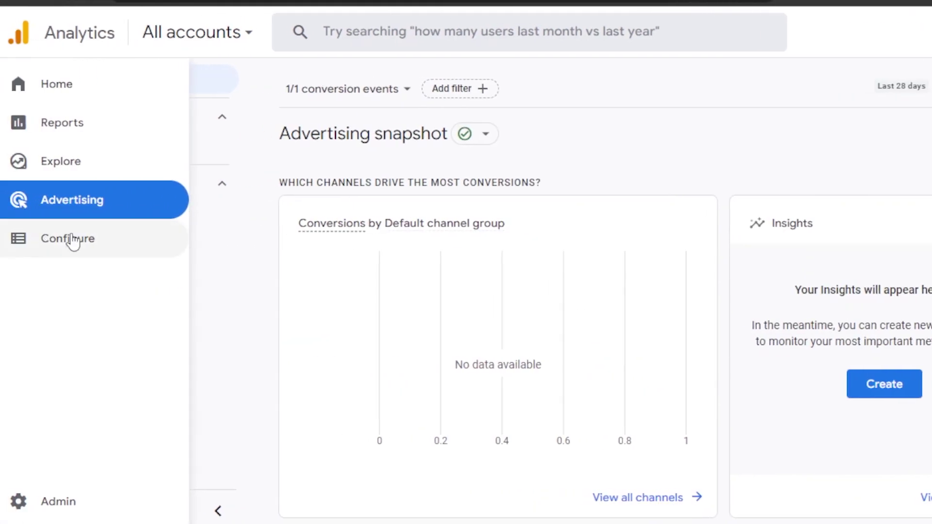
click(54, 505)
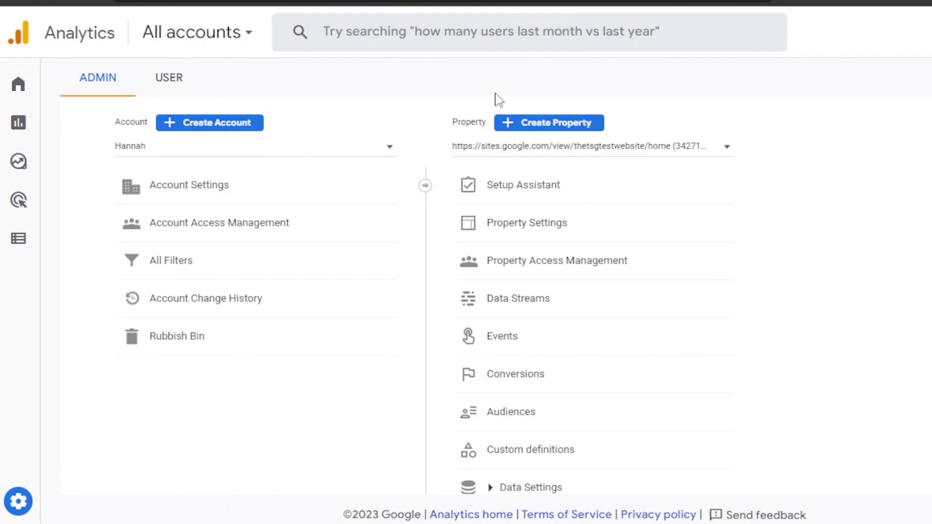
View the personal Edit User Settings, then return to the account and property admin settings.
click(171, 85)
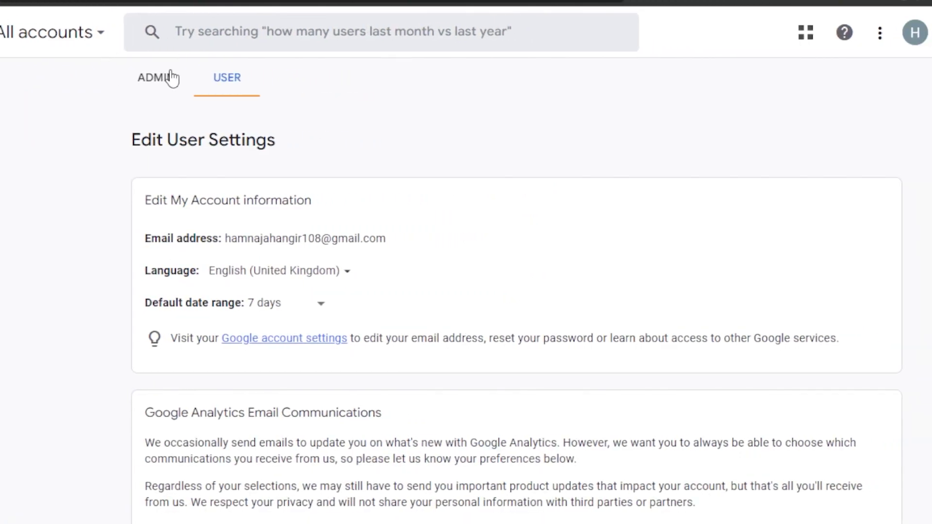
click(172, 77)
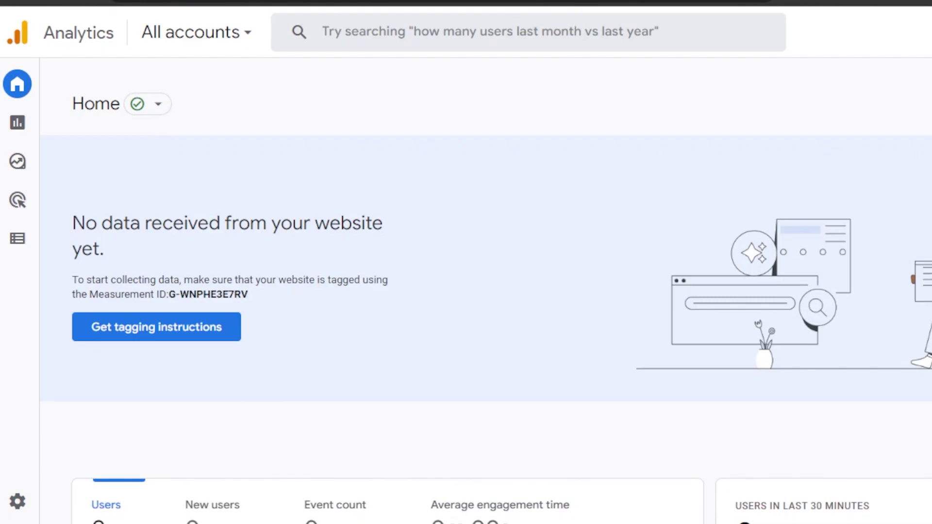
Scroll through the Home page showing 0 users, 0 new users and 0 events.
scroll(486, 315, down, 8)
scroll(485, 316, down, 6)
scroll(486, 316, up, 12)
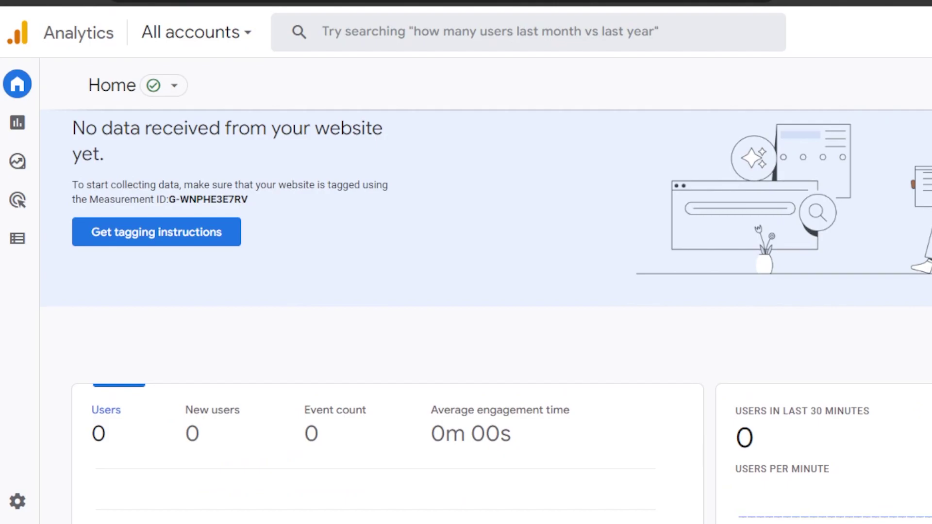
scroll(485, 315, up, 2)
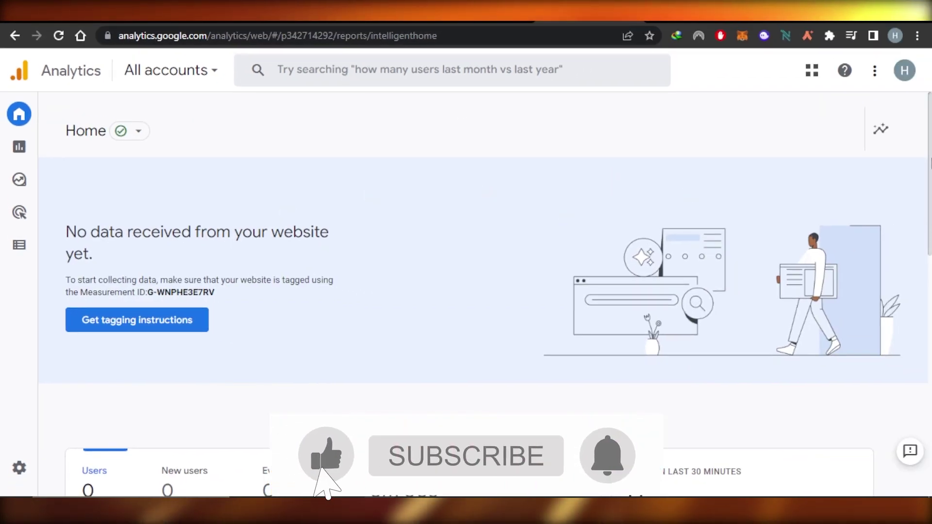
scroll(833, 198, down, 10)
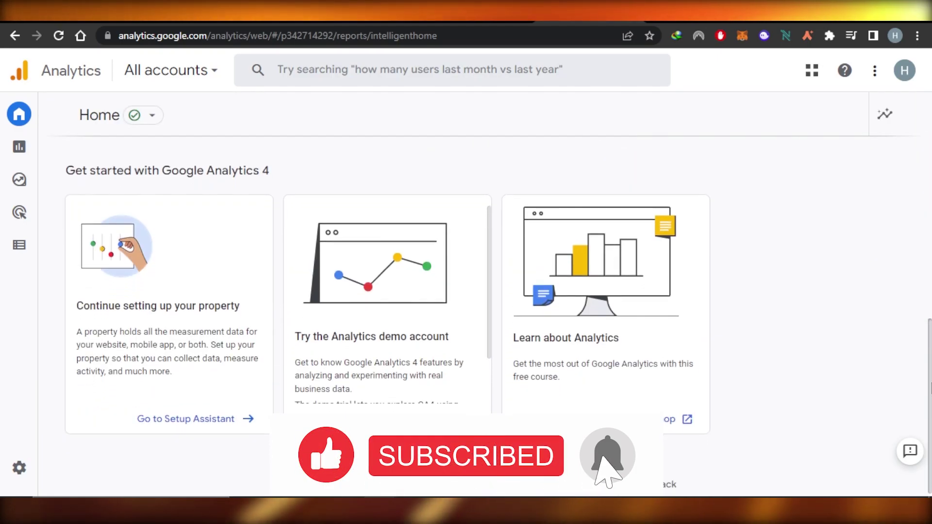
scroll(604, 462, up, 10)
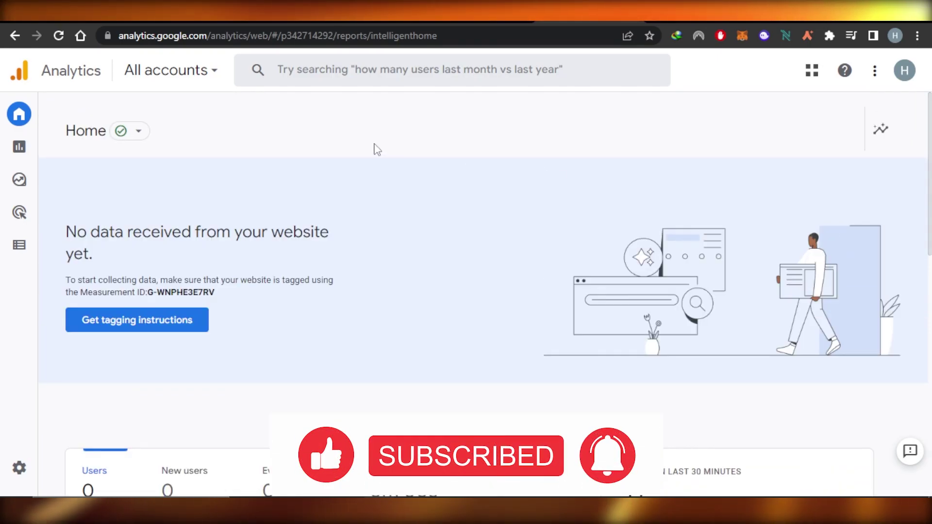